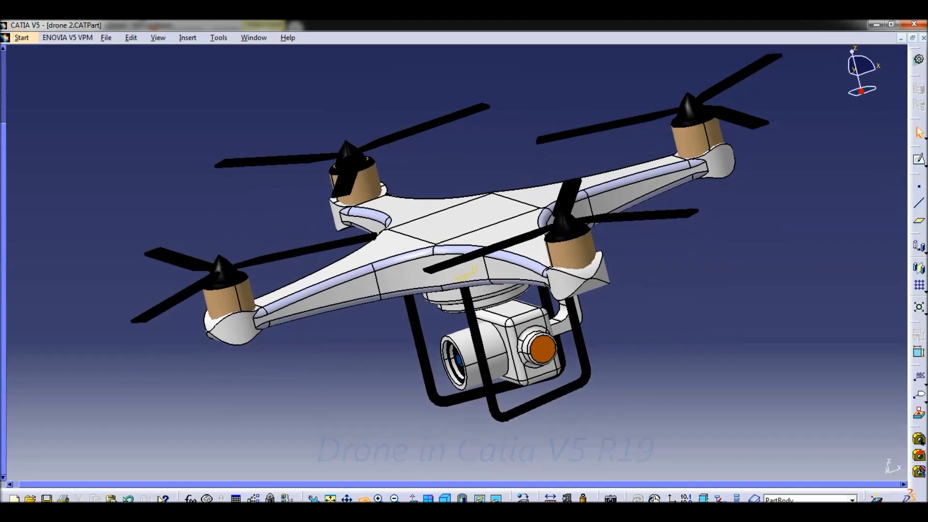
Examine the finished drone model from all around, including the body, rotors, camera and landing skids.
middle_click_drag(411, 348, 326, 427)
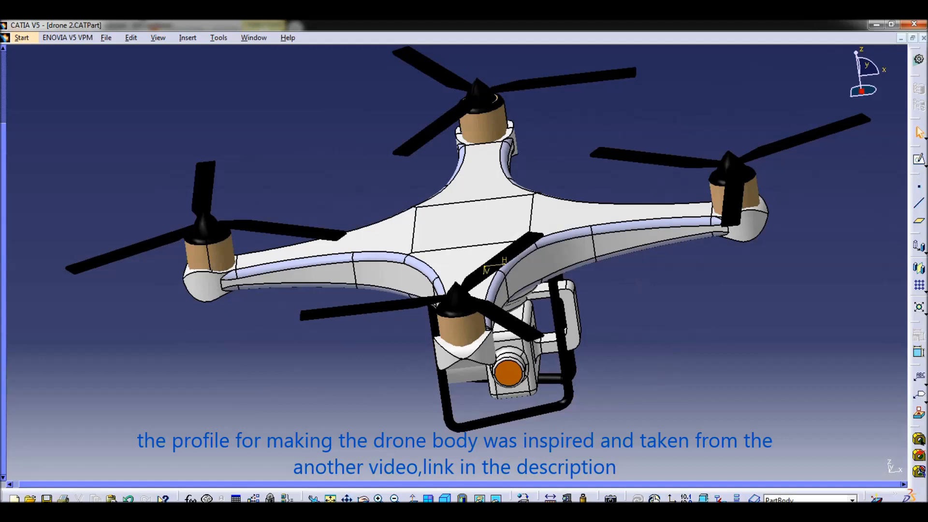
middle_click_drag(650, 293, 263, 387)
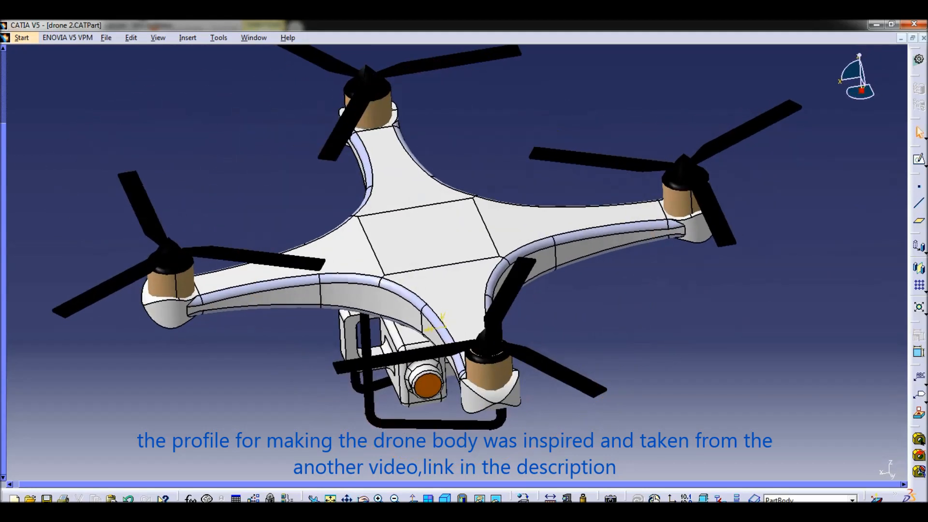
middle_click_drag(592, 368, 328, 319)
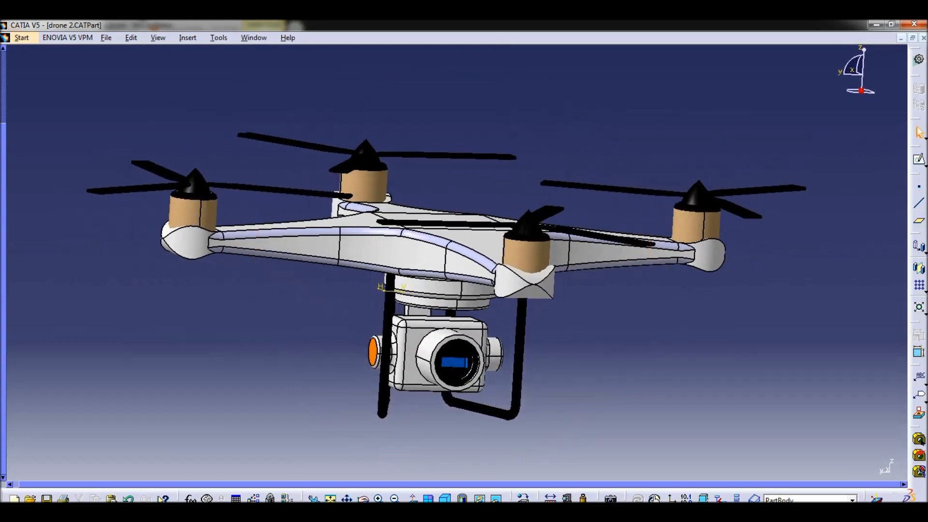
middle_click_drag(314, 422, 496, 184)
middle_click_drag(430, 215, 457, 257)
middle_click_drag(419, 177, 551, 141)
middle_click_drag(457, 290, 456, 232, "ctrl")
middle_click_drag(457, 232, 511, 155)
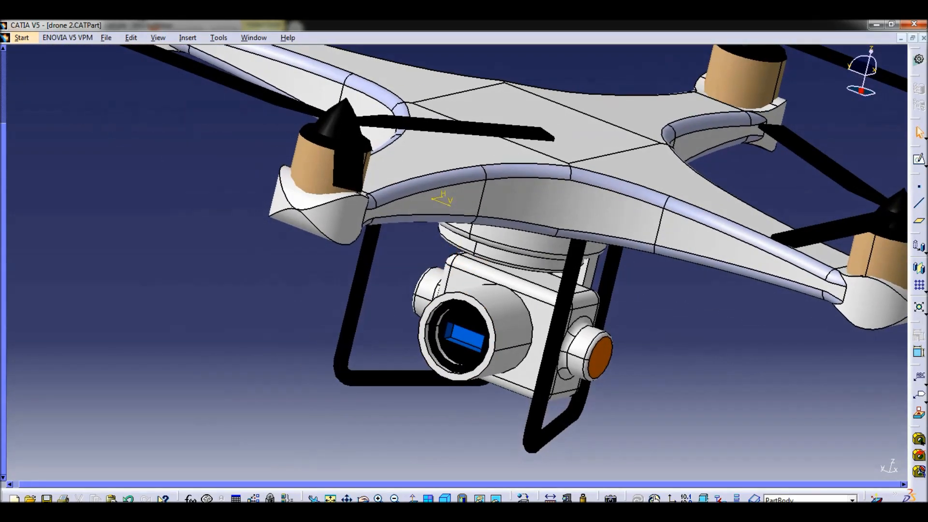
middle_click_drag(388, 419, 444, 360)
middle_click_drag(522, 457, 498, 110, "ctrl")
middle_click_drag(556, 403, 477, 213)
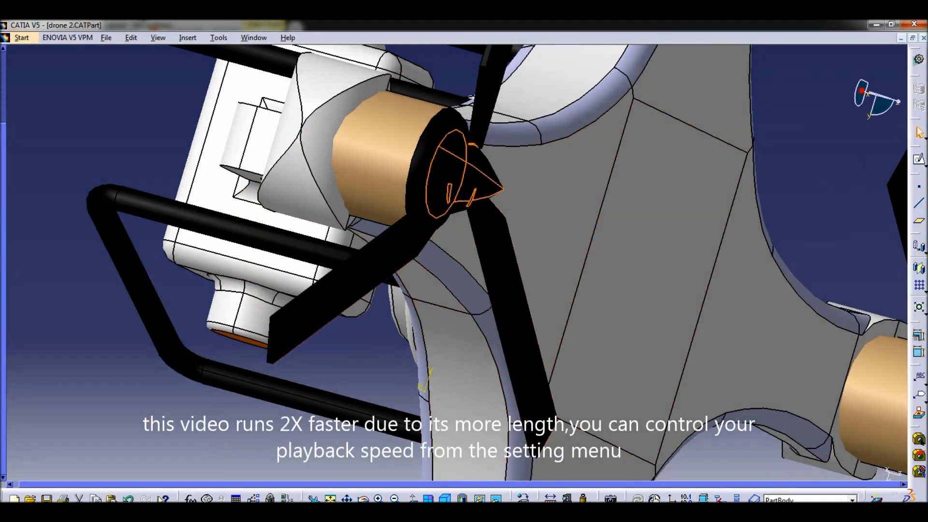
left_click(395, 499)
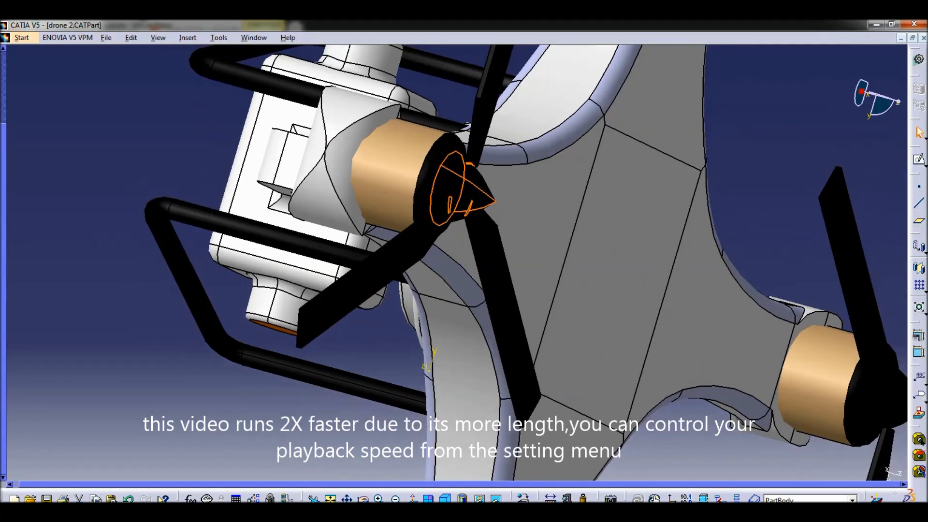
left_click(395, 499)
left_click(395, 500)
middle_click_drag(459, 218, 484, 300)
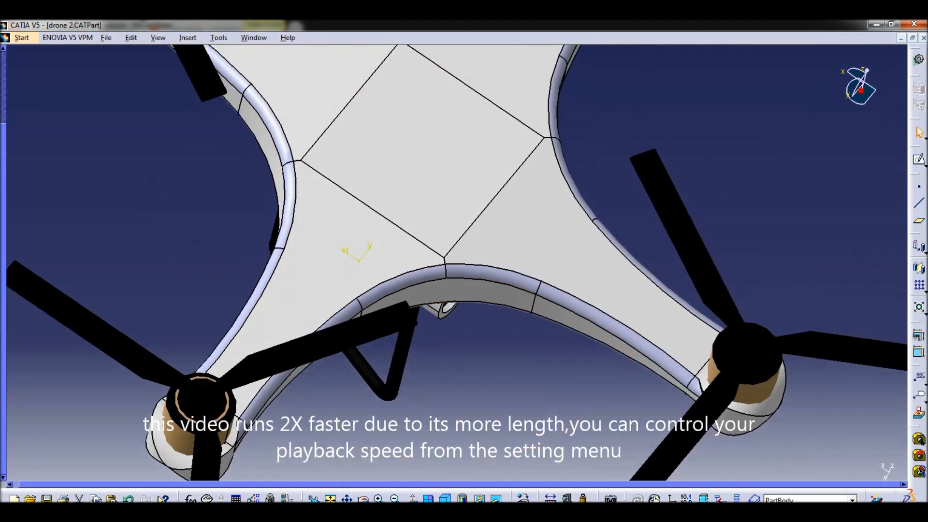
left_click_drag(547, 456, 288, 362)
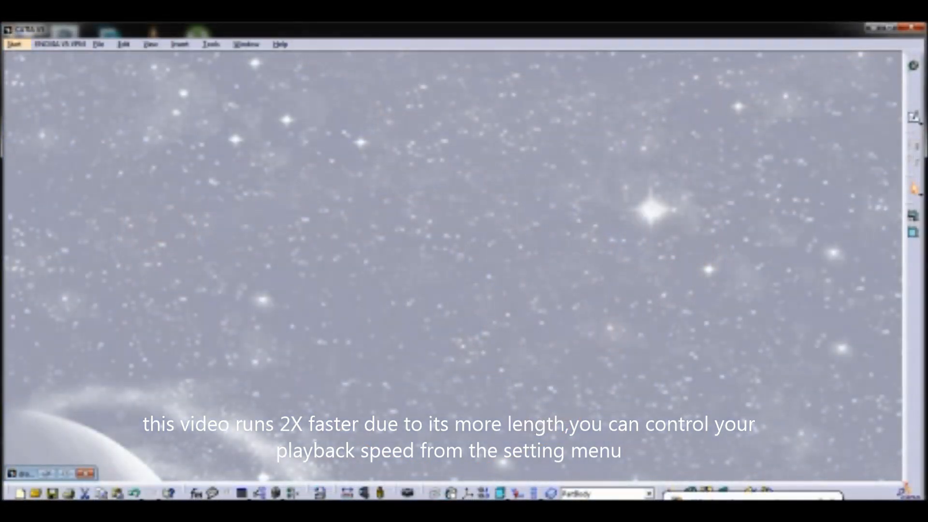
Create a new part and open a sketch on the xy plane.
left_click(15, 44)
mouse_move(51, 72)
left_click(181, 72)
left_click(35, 68)
left_click(914, 117)
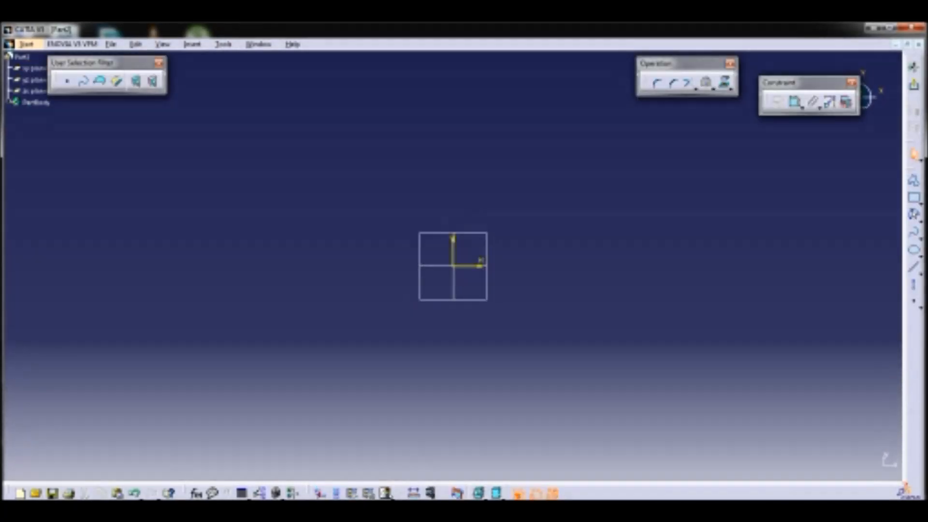
Sketch a vertical line upward and a horizontal line sideways, both starting at the origin.
left_click(913, 268)
left_click(453, 69)
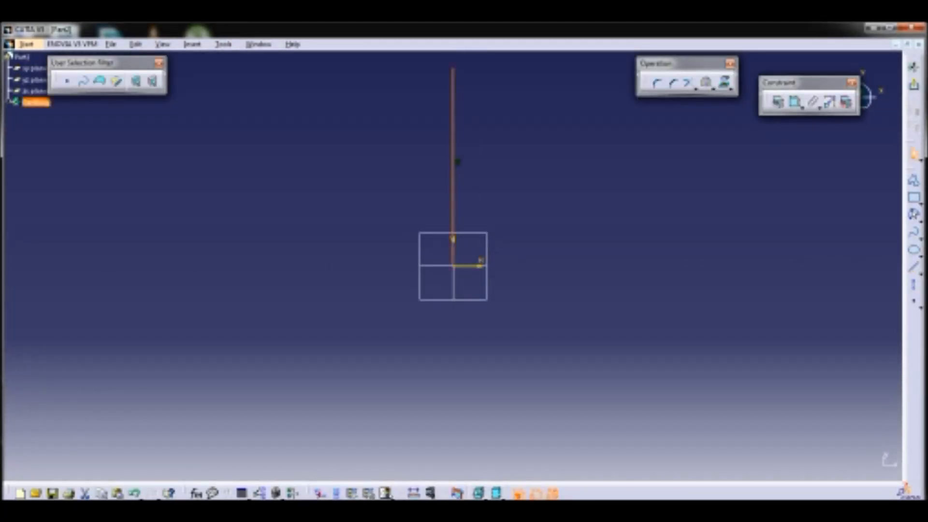
key("Escape")
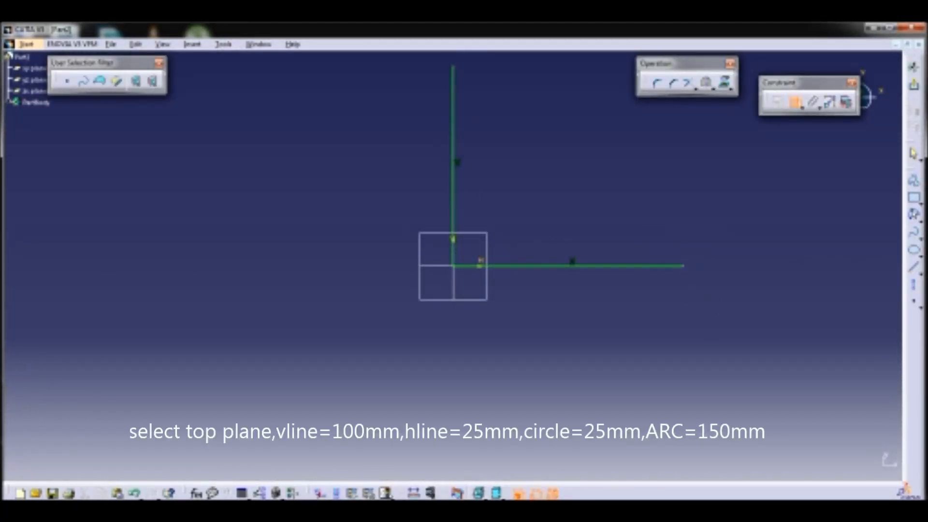
Dimension the two lines, setting the vertical one to 100 mm and the horizontal one to 25 mm.
left_click(589, 330)
double_click(509, 167)
type("100")
key("Return")
double_click(587, 330)
type("25")
key("Return")
Sketch a circle beside the vertical line and set its diameter to 25 mm.
left_click(921, 222)
left_click(819, 230)
left_click(574, 187)
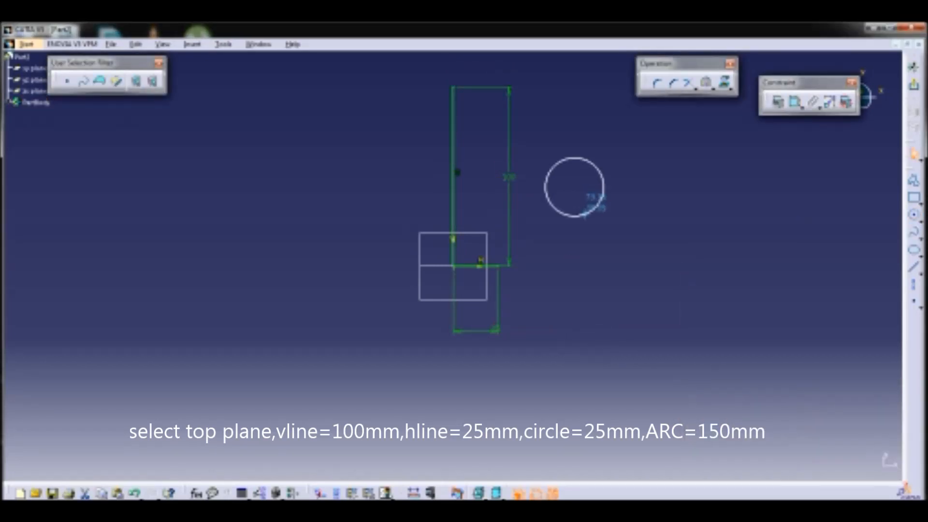
left_click(594, 208)
left_click(795, 102)
double_click(676, 237)
type("25")
key("Return")
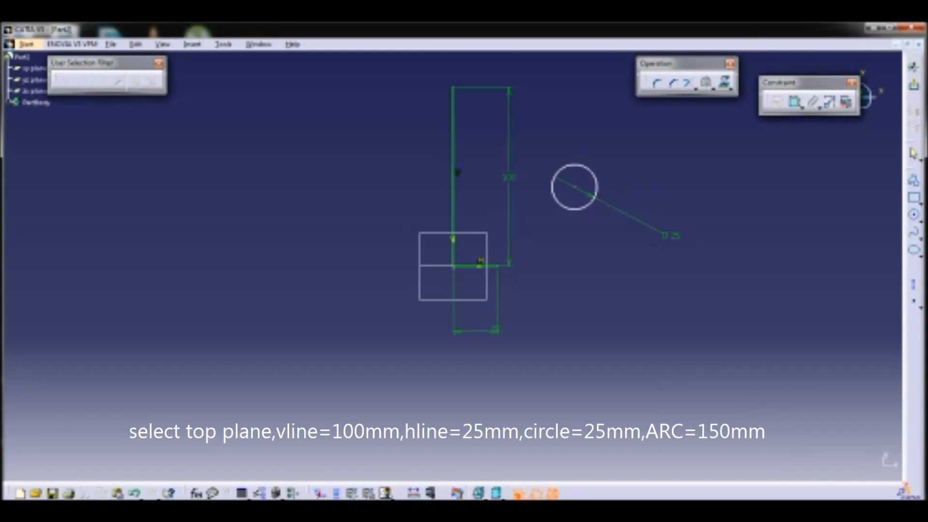
Constrain the circle to the vertical line's upper end and join it to the horizontal line's end with a 150 mm radius arc.
left_click(778, 102)
left_click(791, 203)
left_click(782, 312)
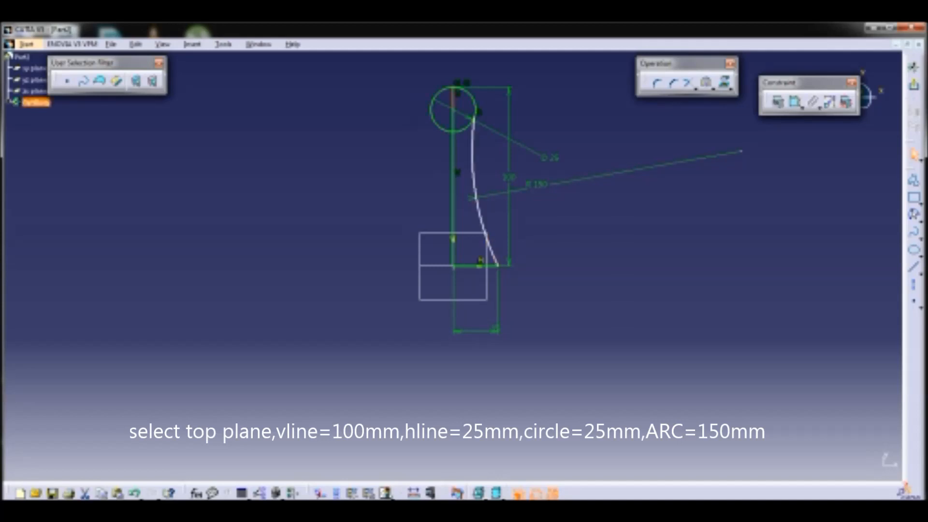
Trim the circle down to the arm's rounded tip and mirror the half profile about the vertical line.
left_click(689, 84)
left_click(696, 89)
left_click_drag(694, 97, 694, 85)
left_click(744, 87)
left_click(432, 112)
left_click(783, 68)
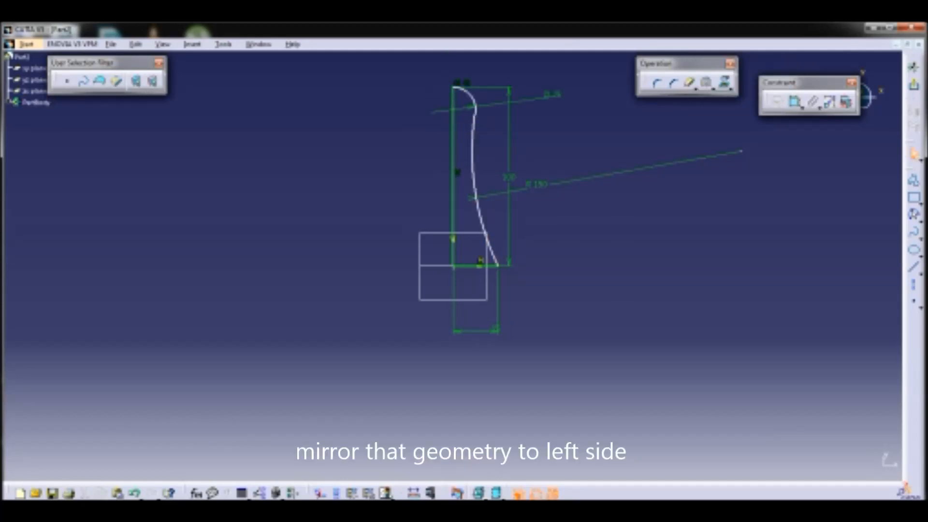
left_click(453, 213)
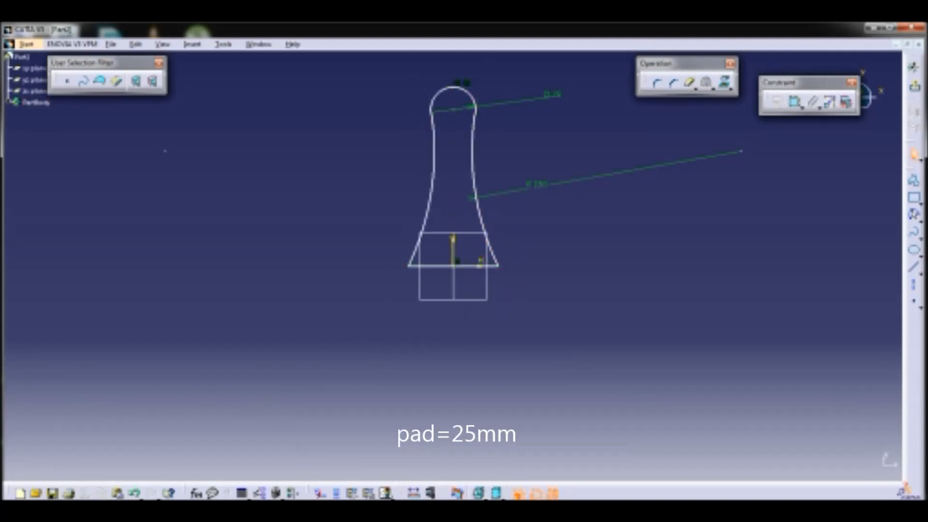
Finish the arm sketch and pad the profile 25 mm.
left_click(915, 86)
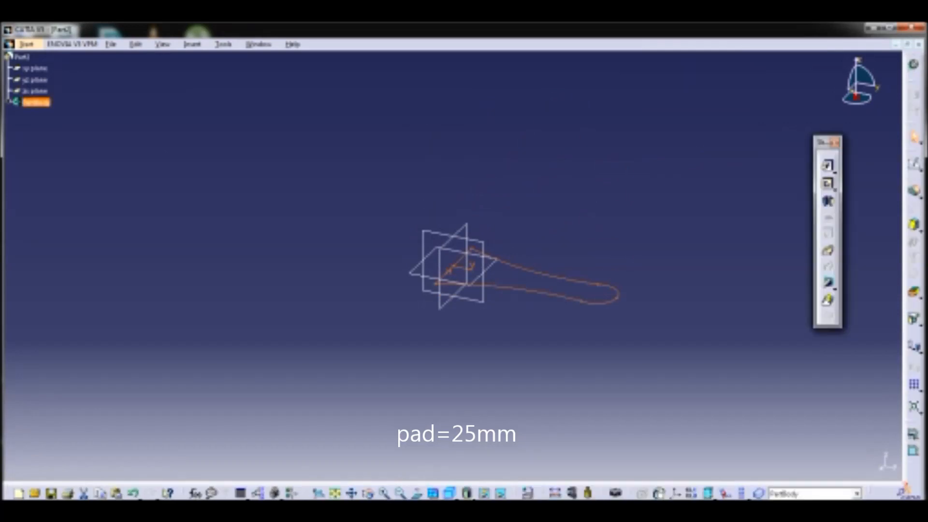
left_click(829, 166)
type("25")
key("Return")
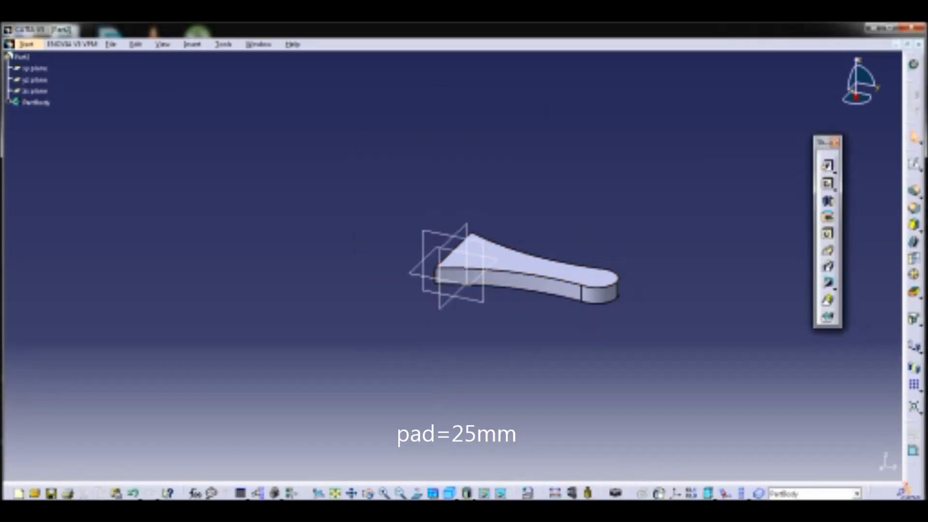
Open a sketch on the yz plane and project the arm's two end edges into it.
middle_click_drag(428, 344, 609, 319)
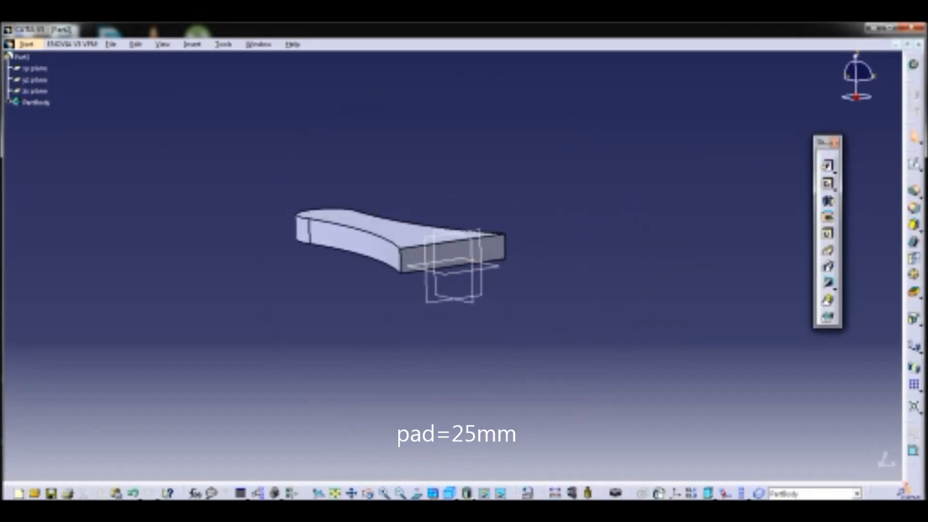
middle_click_drag(450, 348, 556, 295)
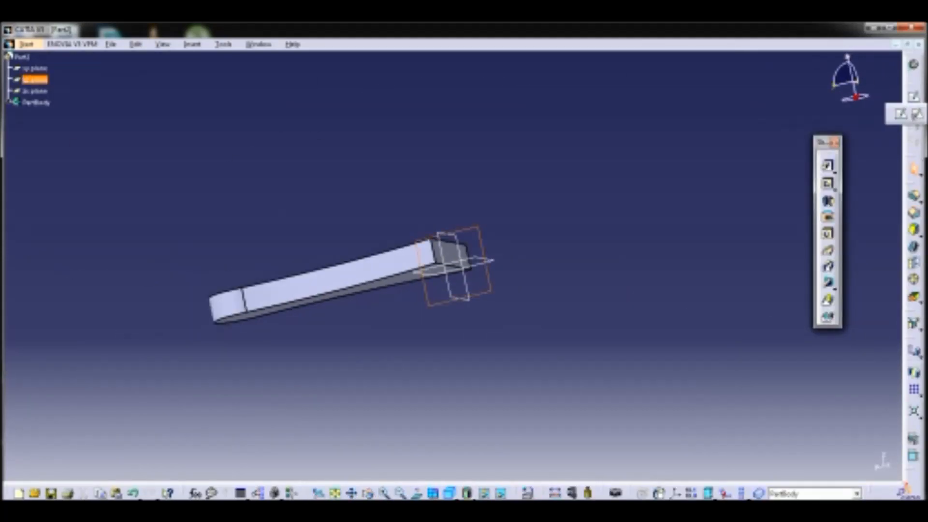
left_click(900, 114)
mouse_move(435, 270)
middle_mouse_down()
mouse_move(481, 309)
mouse_move(561, 347)
middle_mouse_up()
left_click(177, 105)
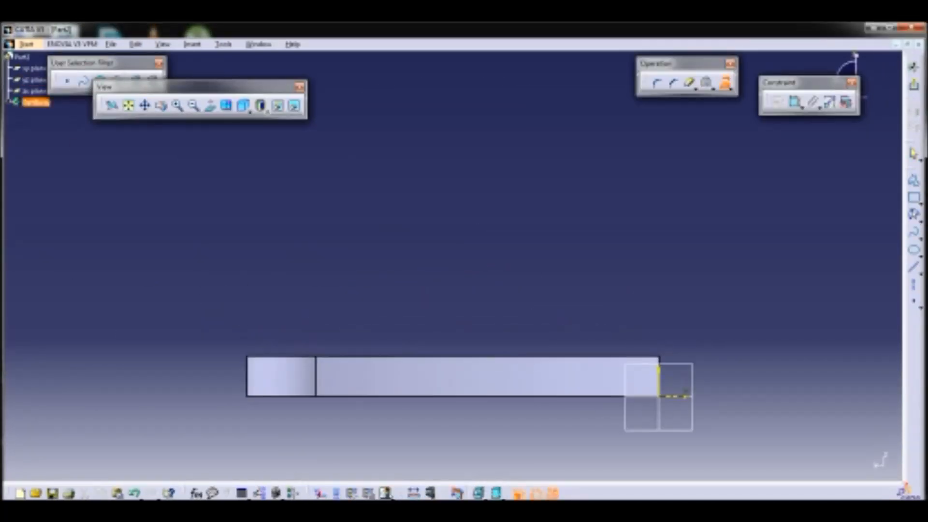
left_click(724, 82)
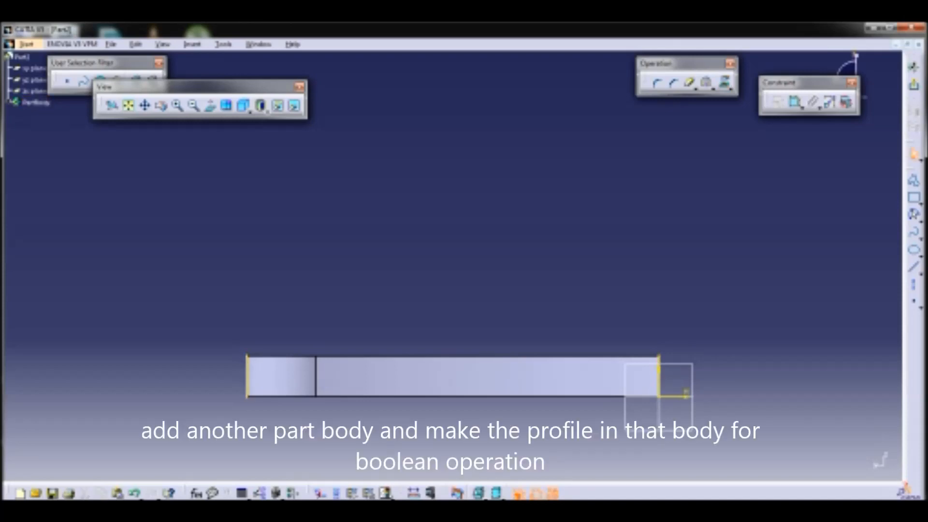
Sketch an outline around the arm's underside, with a sloping line along the arm and an arc up to its tip.
middle_click_drag(452, 259, 469, 213)
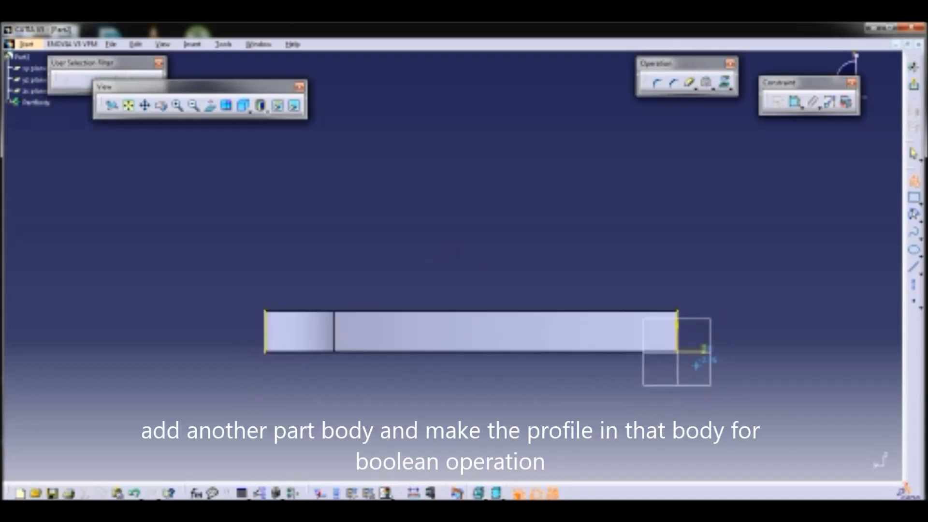
left_click(208, 382)
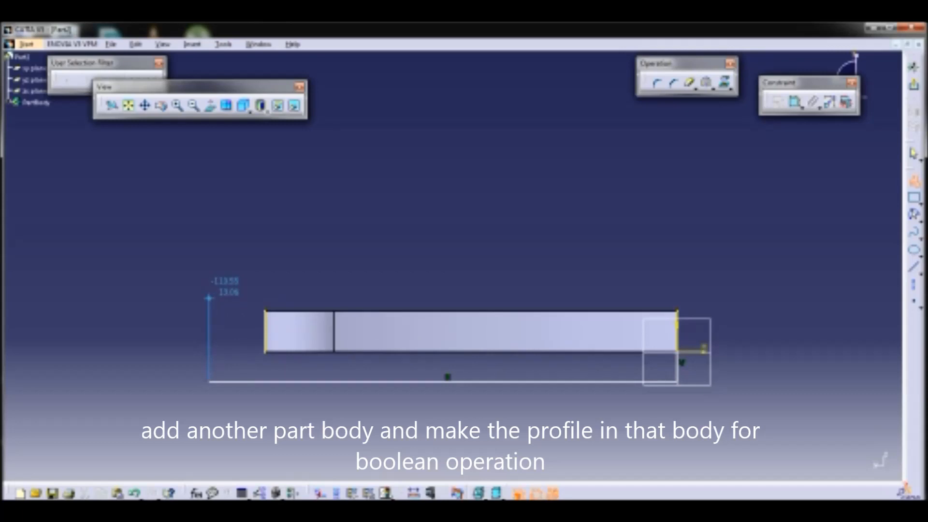
key("Escape")
key("Escape")
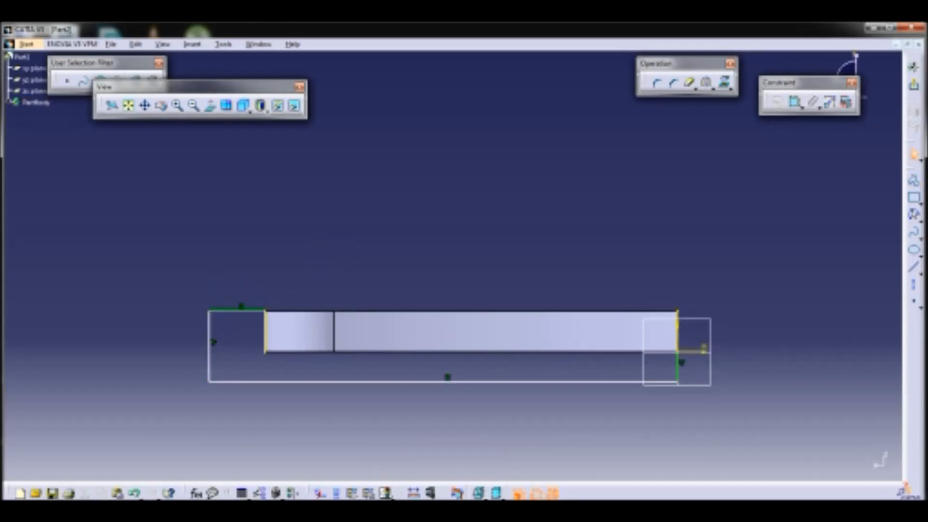
left_click(333, 336)
left_click(265, 311)
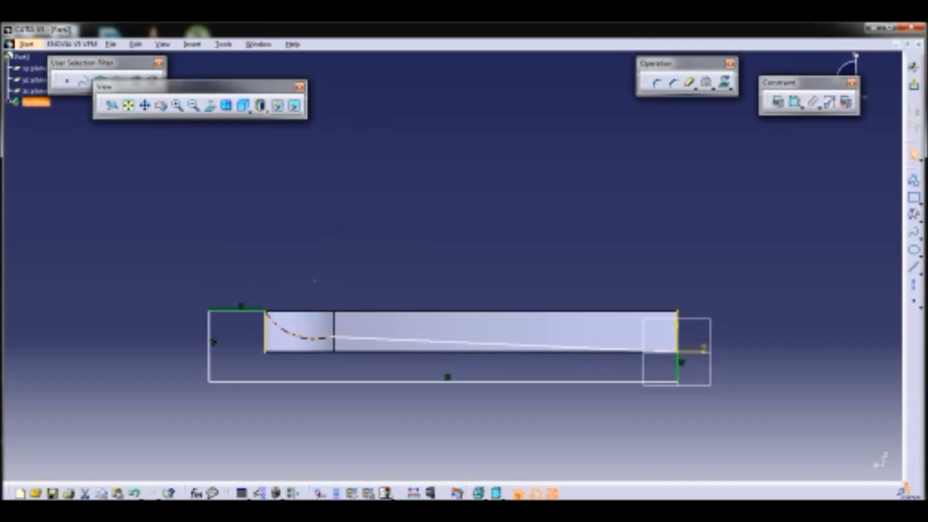
Try a 20 mm radius for the arc at the arm's tip and undo the profile changes.
double_click(284, 297)
type("20")
key("Return")
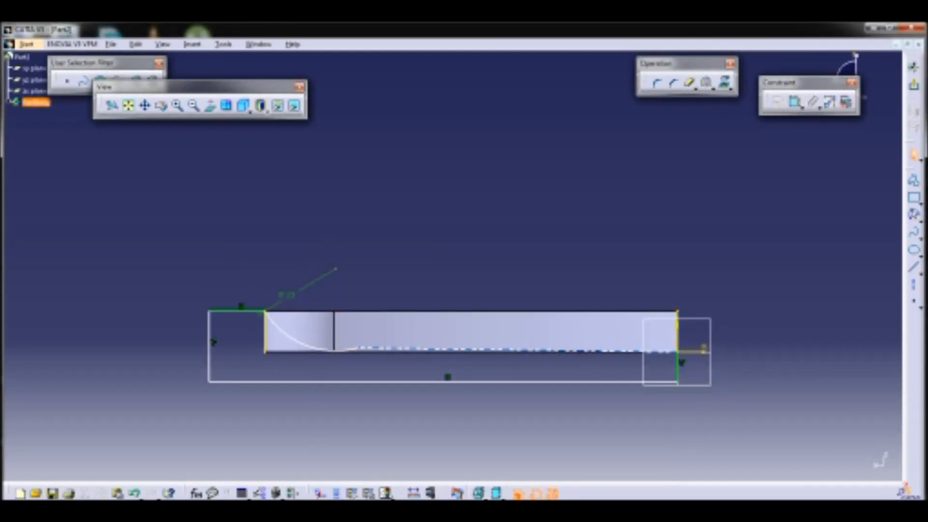
key("ctrl+z")
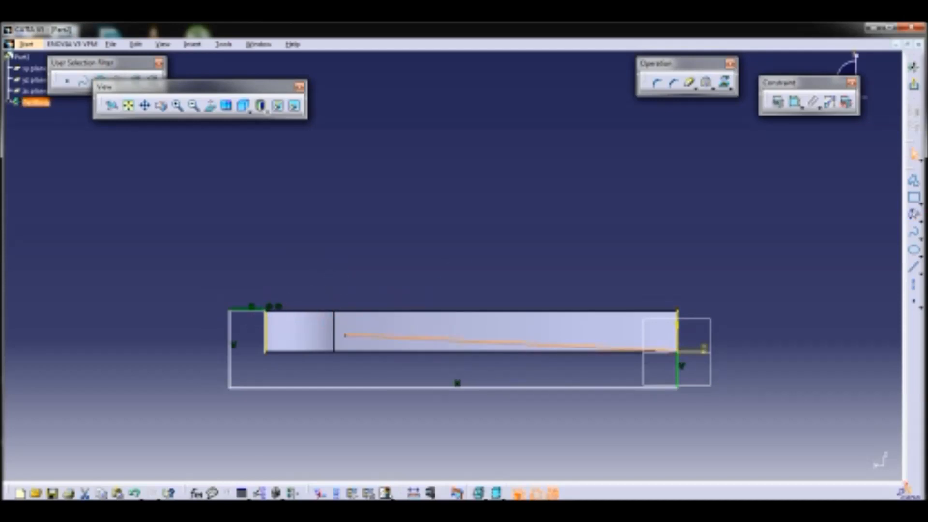
Draw an arc from the arm tip's upper corner to the sloping line, set its radius to 10 mm and round their junction.
left_click(306, 340)
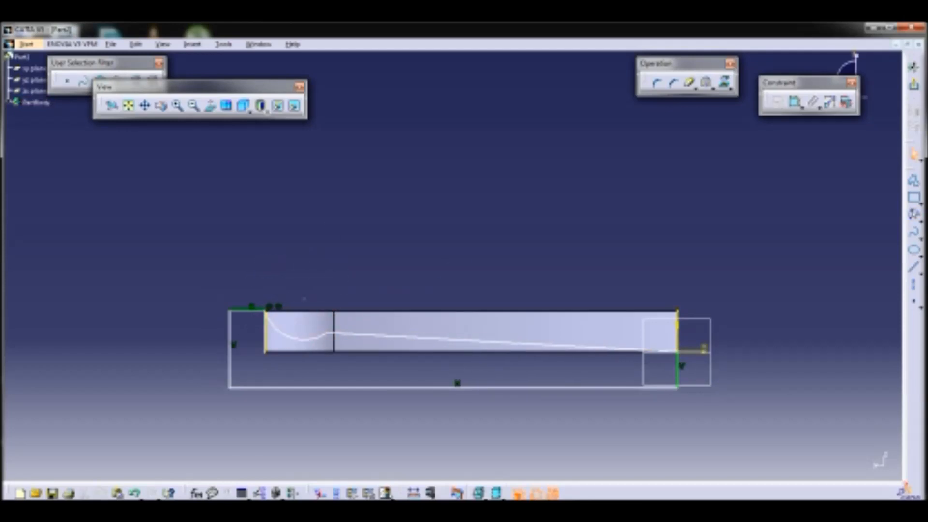
double_click(238, 421)
type("12")
key("Return")
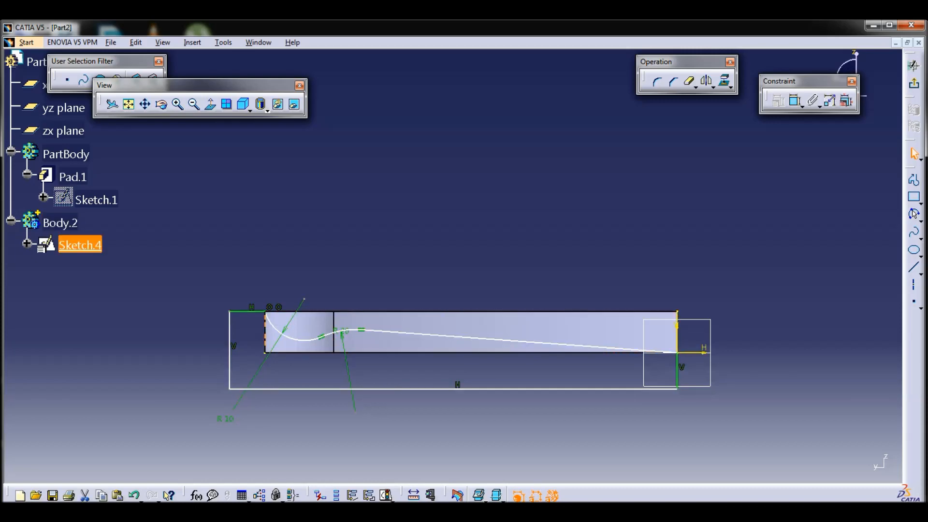
Finish the cutting profile sketch and pad it with mirrored extent as a separate body around the arm.
left_click(915, 85)
left_click(828, 166)
left_click(377, 278)
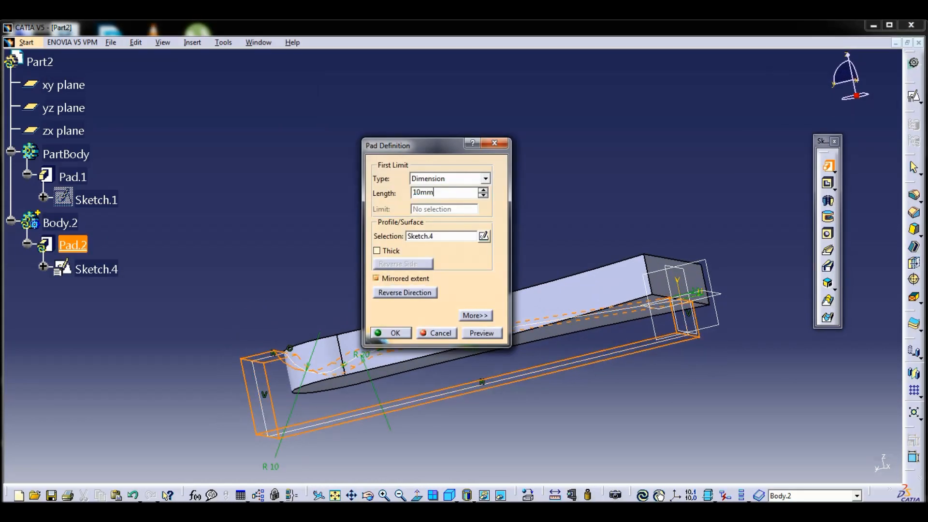
left_click(482, 333)
mouse_move(513, 299)
middle_mouse_down()
mouse_move(450, 271)
mouse_move(498, 348)
mouse_move(512, 314)
middle_mouse_up()
left_click(391, 333)
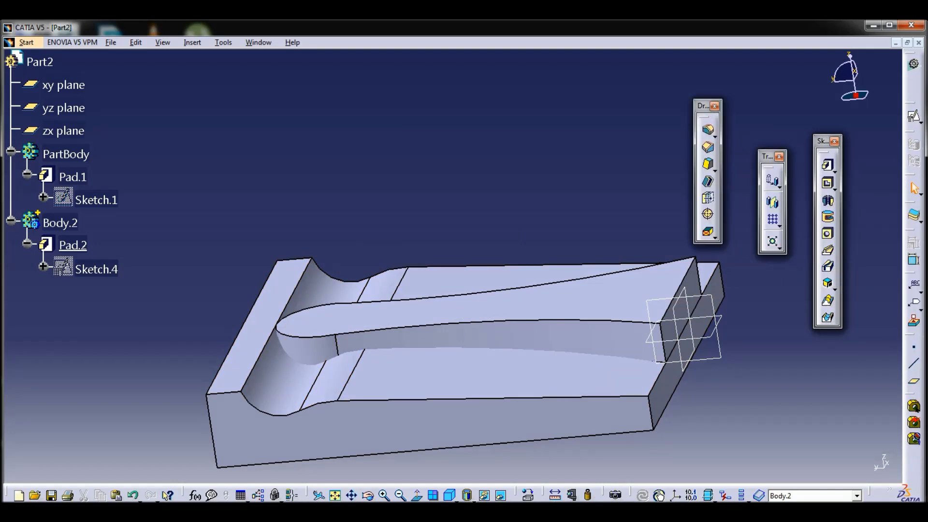
Subtract Body.2 from PartBody with a Boolean Remove to shape the arm's underside.
left_click(193, 42)
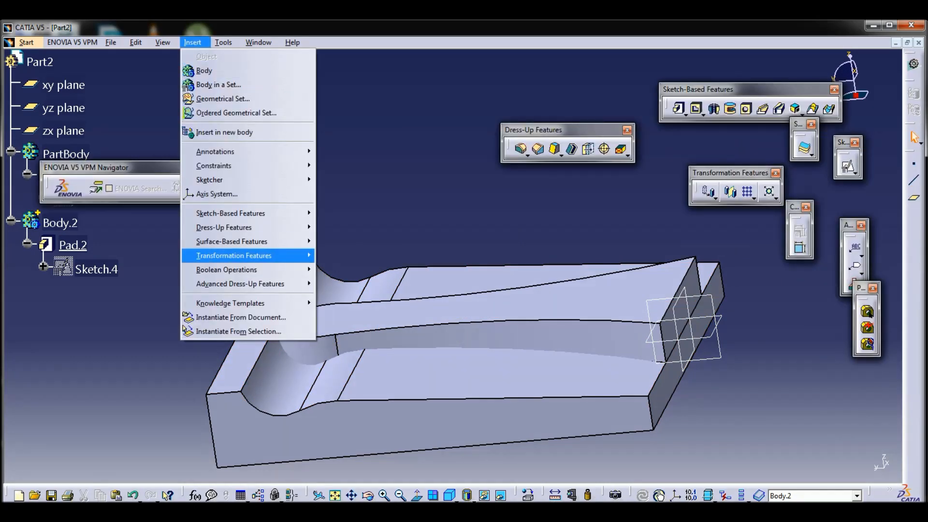
mouse_move(248, 269)
left_click(338, 303)
left_click(368, 316)
left_click(776, 463)
Mirror the arm's solid so the shaping on its underside is repeated on the top.
middle_click_drag(464, 310, 328, 371)
left_click(193, 42)
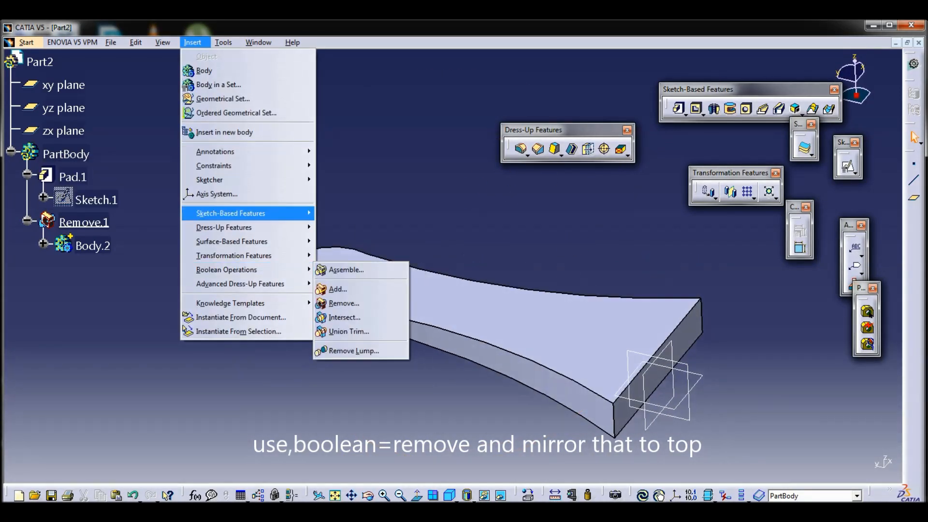
mouse_move(234, 256)
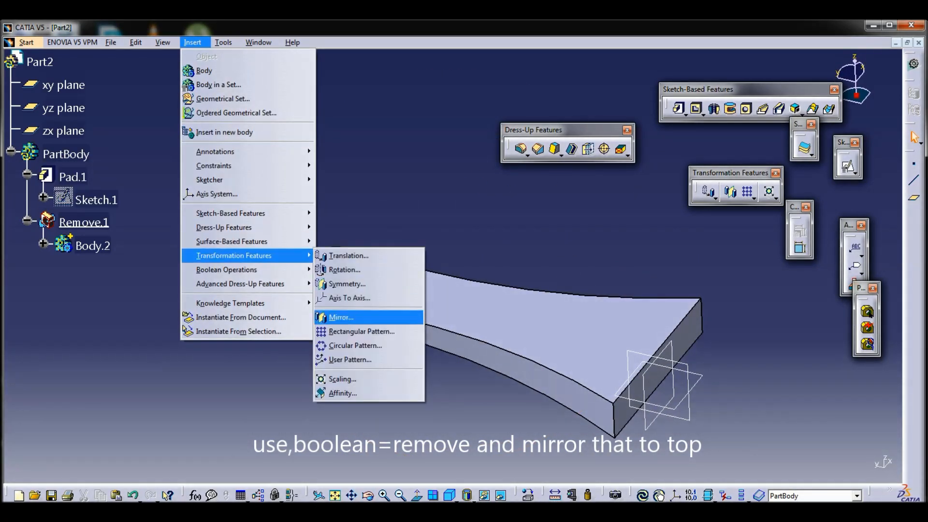
left_click(340, 317)
left_click(464, 305)
left_click(786, 466)
Pattern the arm circularly around Line.1 with 4 instances at 90° angular spacing.
middle_click_drag(464, 309, 362, 421)
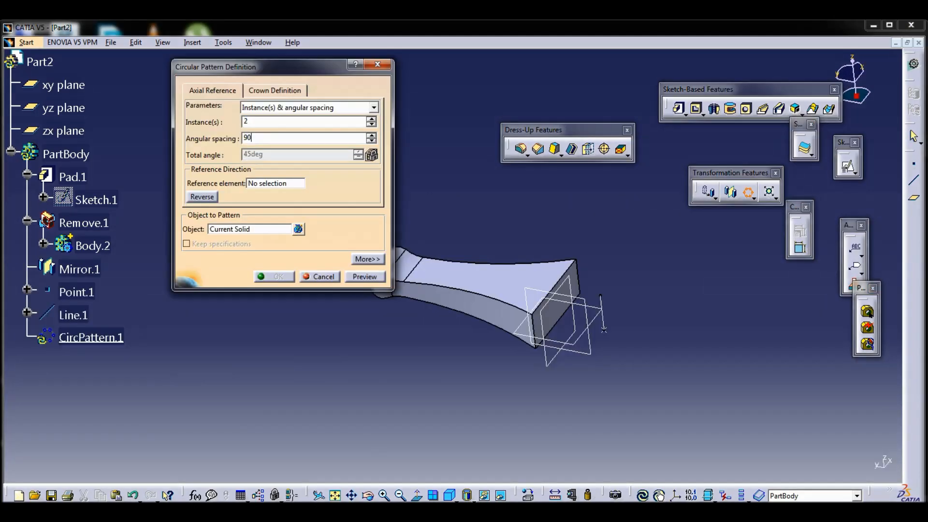
left_click(275, 183)
left_click(73, 314)
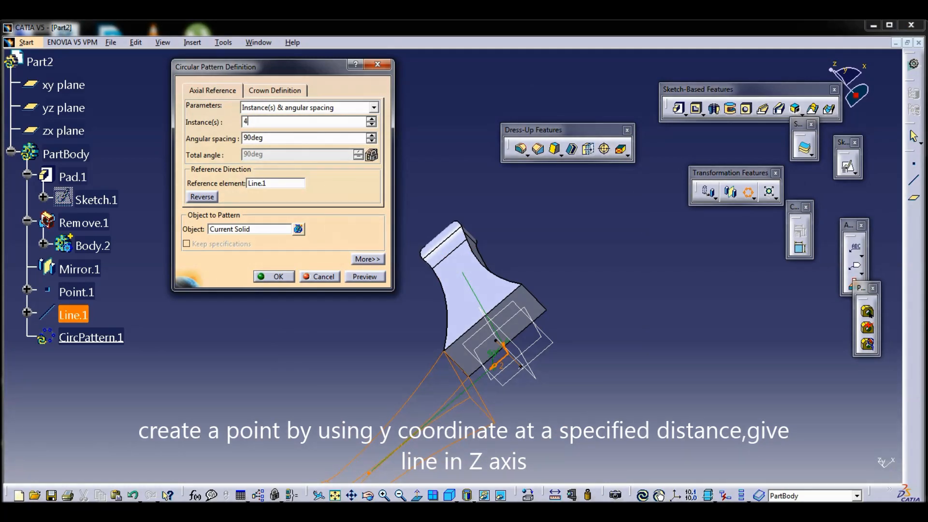
left_click(365, 277)
left_click(274, 277)
middle_click_drag(349, 275, 404, 301)
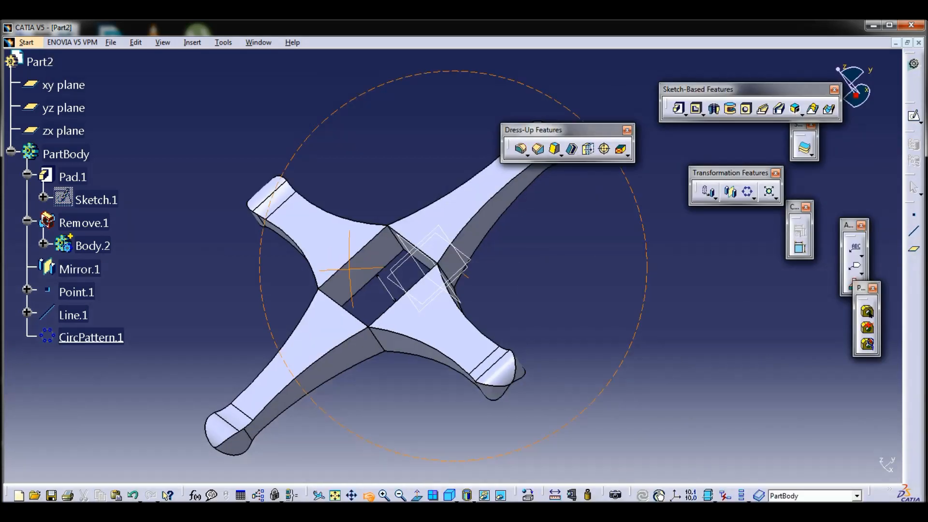
Sketch a rectangle about 50 by 52 mm on the xy plane beside the arms and dimension its width and height.
middle_click_drag(348, 265, 387, 278)
left_click(63, 85)
left_click(914, 116)
left_click(914, 198)
left_click(625, 172)
left_click(734, 270)
left_click(795, 101)
left_click(734, 220)
left_click(785, 218)
Set both the width and the height of the sketched rectangle to 50 mm.
double_click(695, 124)
type("50")
key("Return")
double_click(785, 219)
type("50")
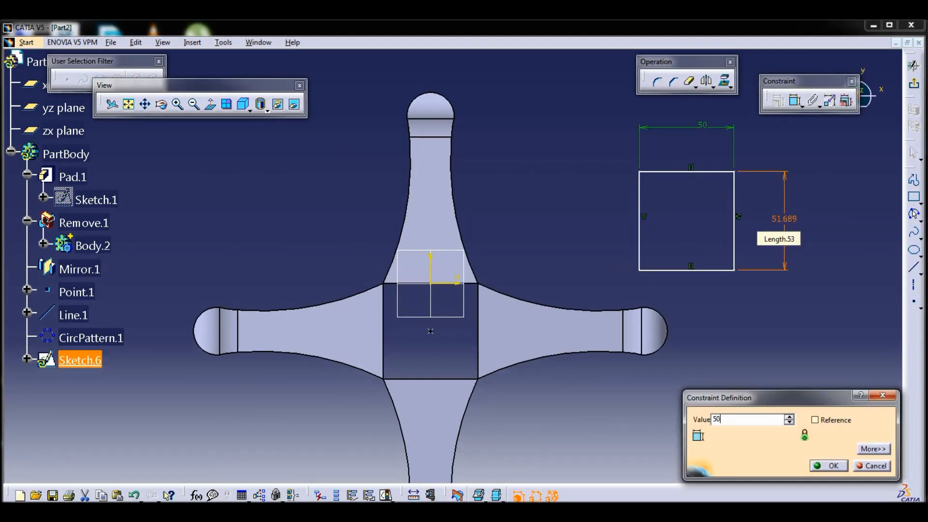
key("Return")
Align the square with the central opening using coincidence constraints between its sides and the opening's edges.
left_click(778, 101)
left_click(792, 204)
left_click(785, 317)
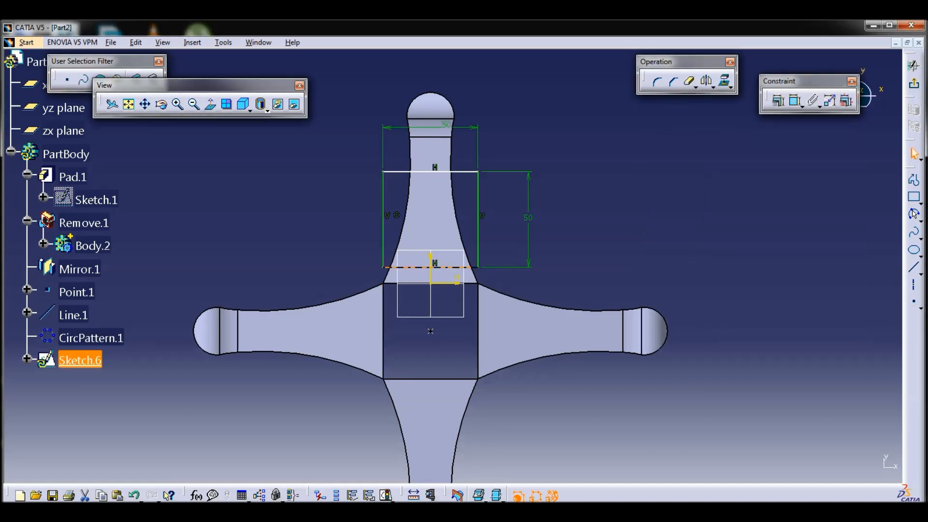
left_click(778, 100)
left_click(793, 204)
left_click(785, 317)
Finish the square's sketch and pad it to fill the central opening between the four arms.
left_click(914, 84)
left_click(680, 109)
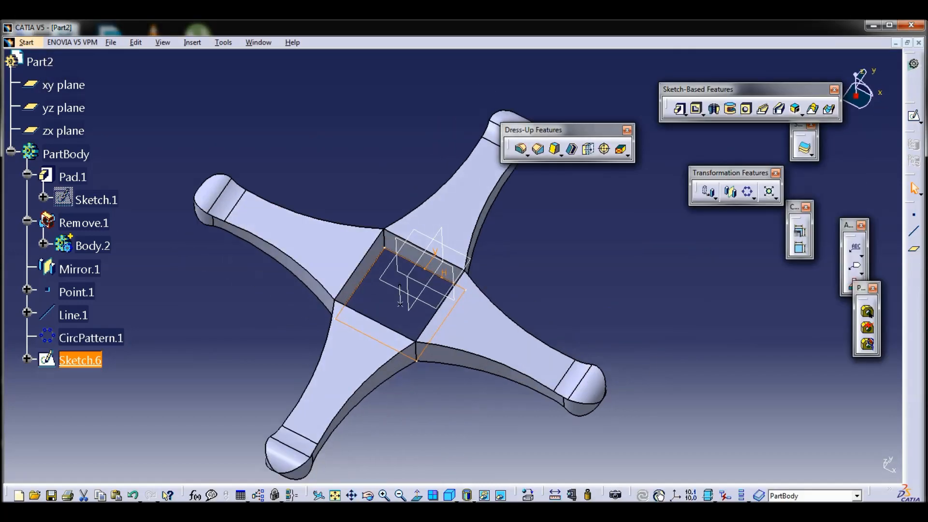
left_click(482, 333)
left_click(392, 333)
middle_click_drag(464, 382, 464, 353)
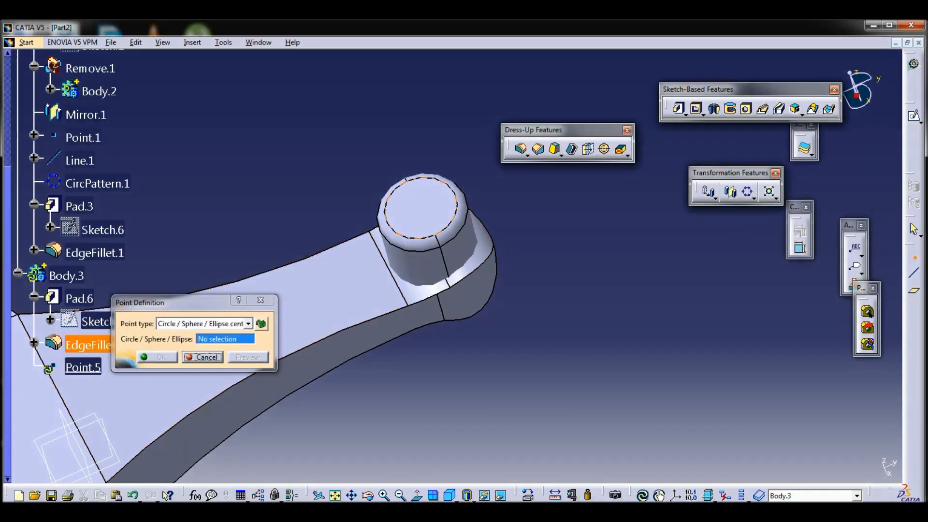
Create a point at the centre of the circular top edge of the boss on the arm tip.
key("Return")
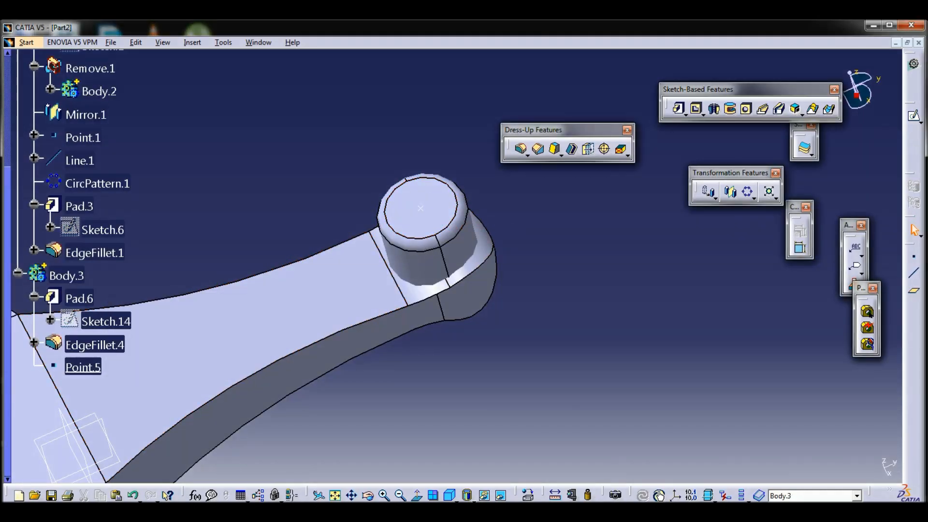
middle_click_drag(328, 334, 279, 318)
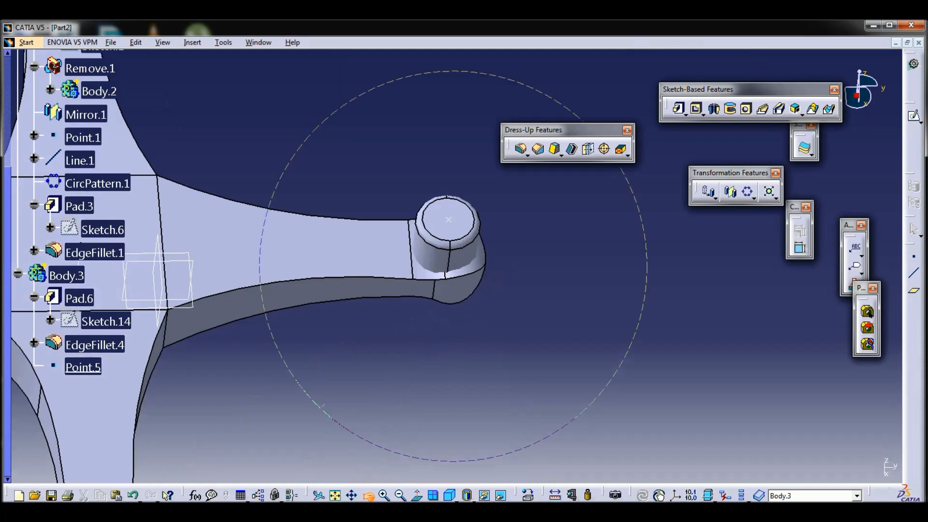
middle_click_drag(454, 271, 484, 252)
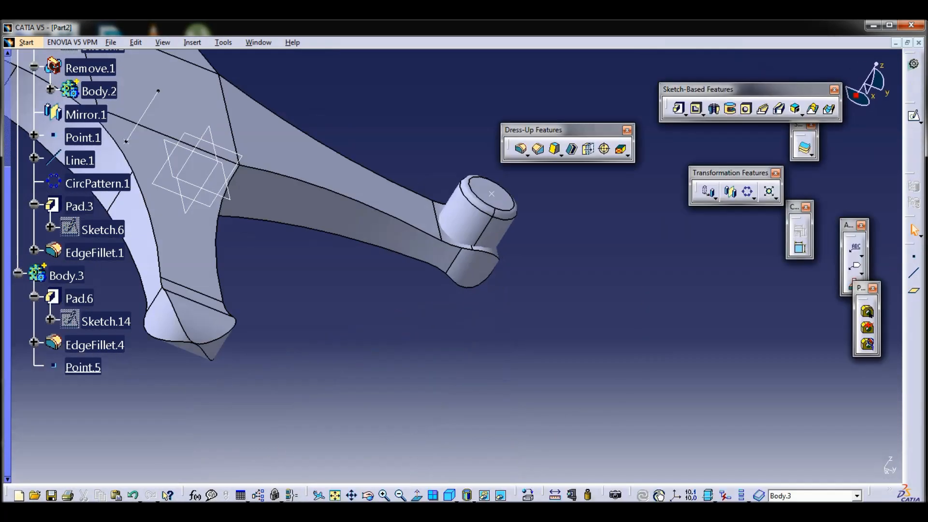
middle_click_drag(483, 251, 449, 213)
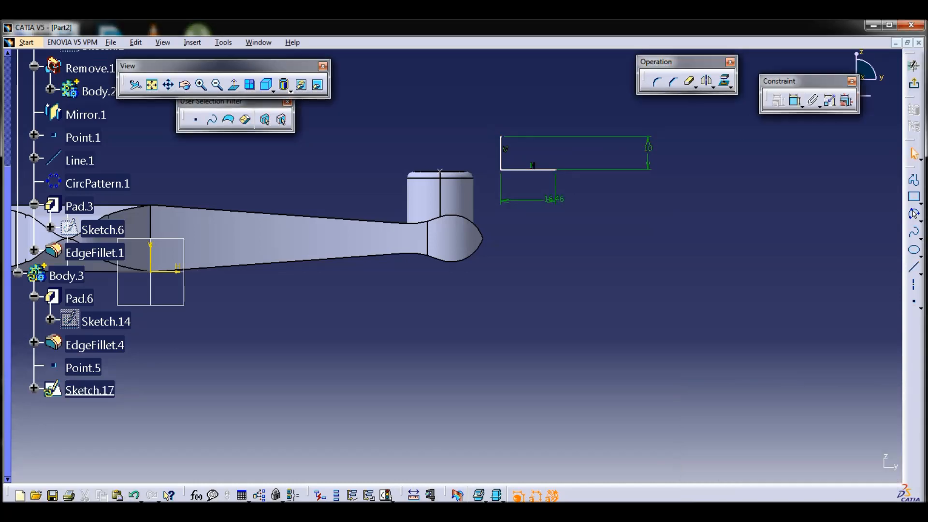
Set the L-shaped profile's base line to 7 mm and close the profile with an arc.
type("7")
key("Return")
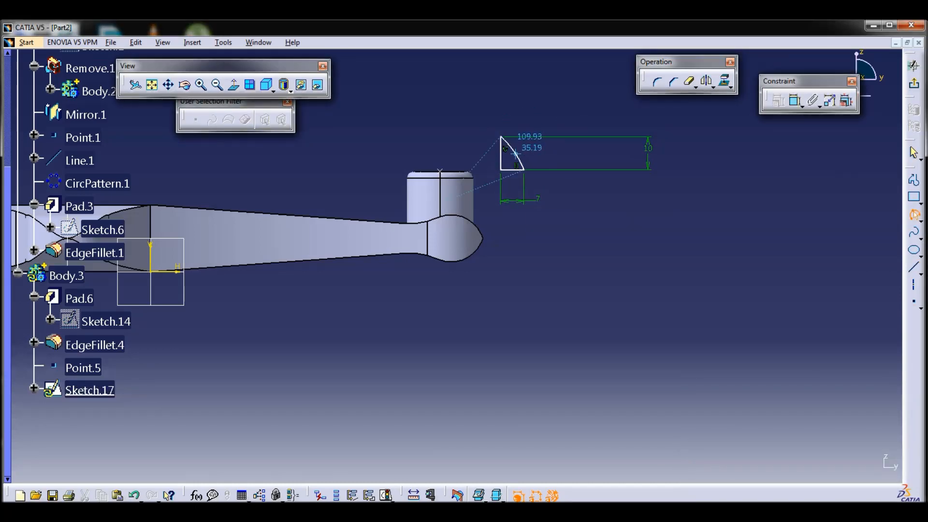
left_click(516, 153)
Constrain the radius of the profile's arc to 25 mm.
left_click(777, 100)
left_click(724, 230)
left_click(785, 317)
left_click_drag(622, 129, 561, 145)
double_click(561, 145)
type("25")
key("Return")
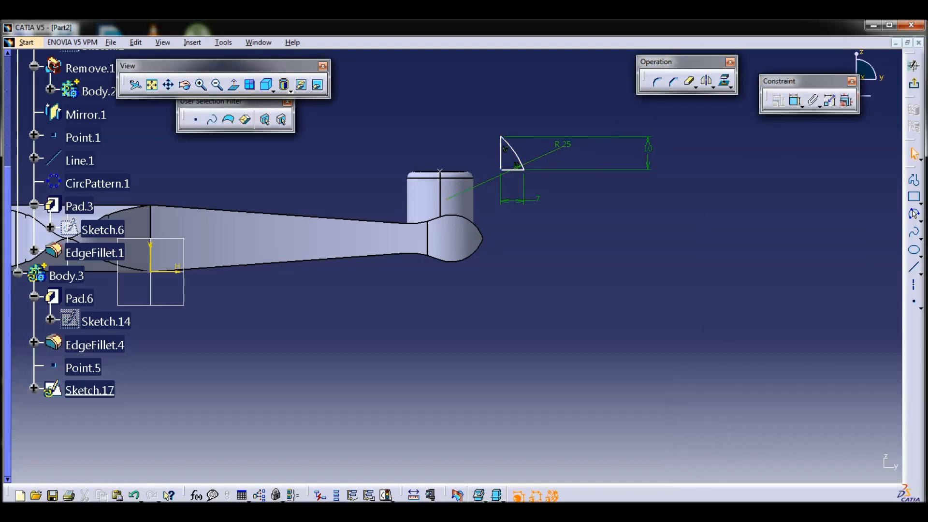
Make the profile's lower corner coincident with the boss's centre point and finish the sketch.
left_click(440, 171, "ctrl")
left_click(778, 100)
left_click(792, 204)
left_click(784, 317)
left_click(915, 84)
left_click(679, 109)
key("Escape")
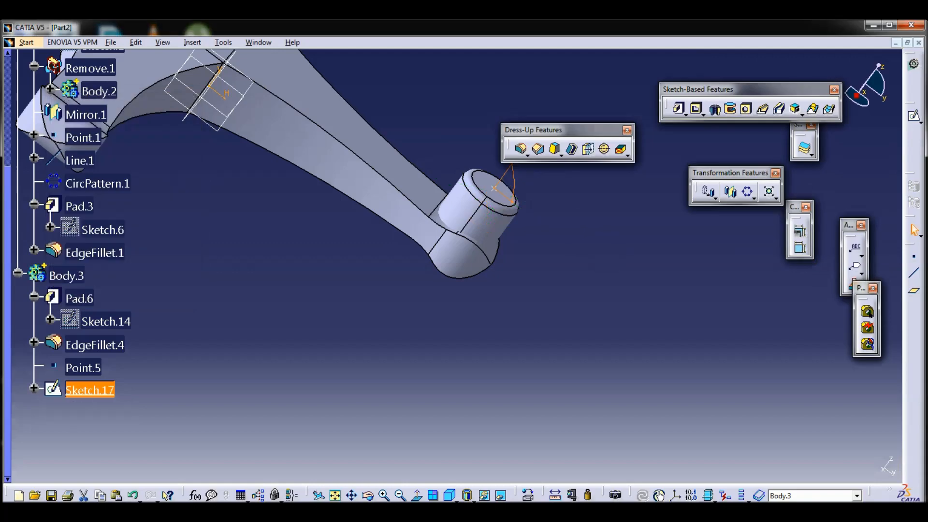
Revolve the arc profile into a pointed cone on top of the boss with the Shaft feature.
left_click(714, 109)
key("Return")
left_click_drag(566, 130, 570, 102)
Start a new sketch and draw a long open propeller blade profile with a tapered root beside the cone.
middle_click_drag(367, 203, 377, 227)
left_click(368, 145)
left_click(914, 116)
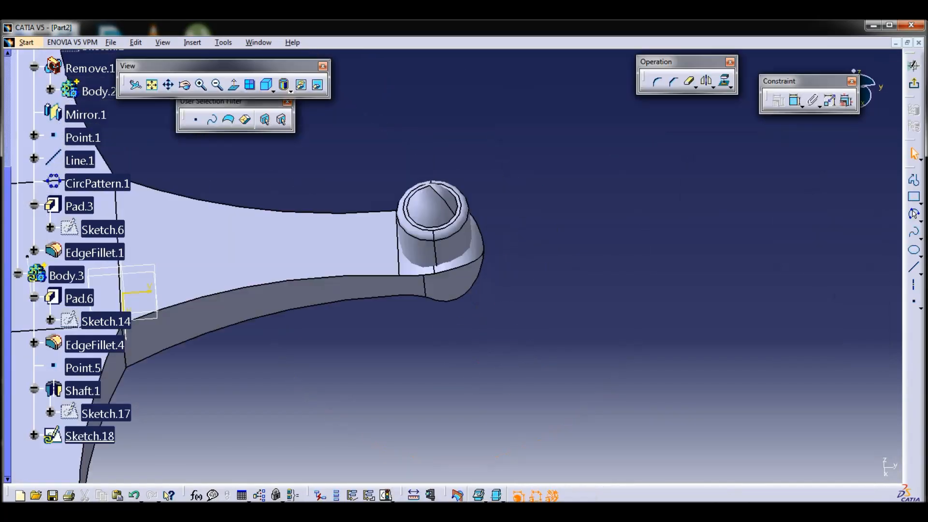
middle_click_drag(460, 290, 431, 185, "ctrl")
key("Escape")
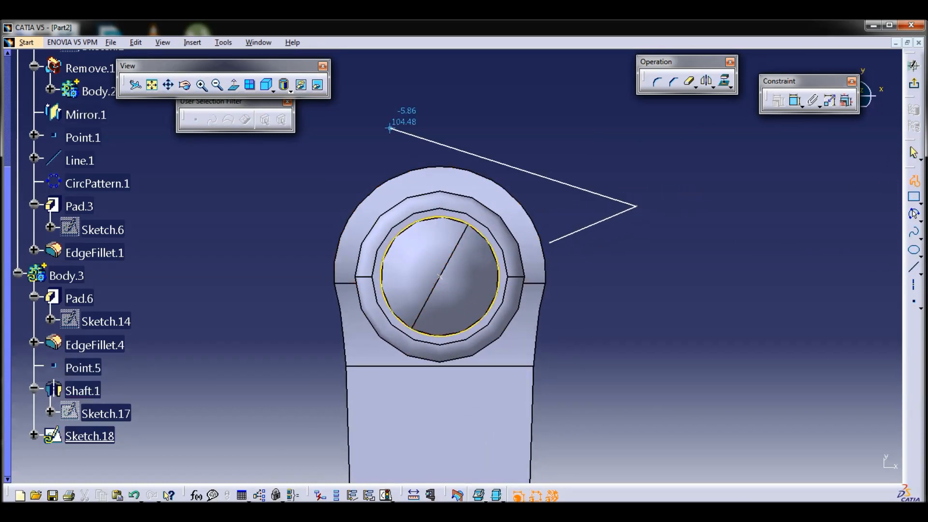
middle_click_drag(389, 128, 636, 201, "ctrl")
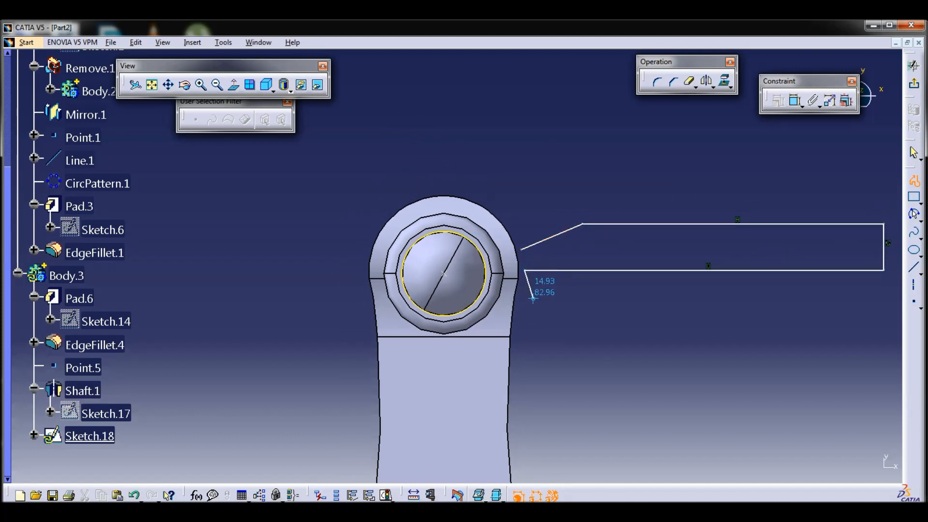
key("Escape")
Make the blade profile's two open ends coincident with the cone's base circle and close them with an arc.
mouse_move(565, 329)
middle_mouse_down("ctrl")
mouse_move(565, 286)
mouse_move(524, 329)
mouse_move(536, 261)
middle_mouse_up("ctrl")
left_click(473, 290, "ctrl")
left_click(778, 101)
left_click(791, 203)
left_click(785, 317)
left_click(476, 318)
left_click(473, 295, "ctrl")
left_click(777, 101)
left_click(792, 203)
left_click(785, 317)
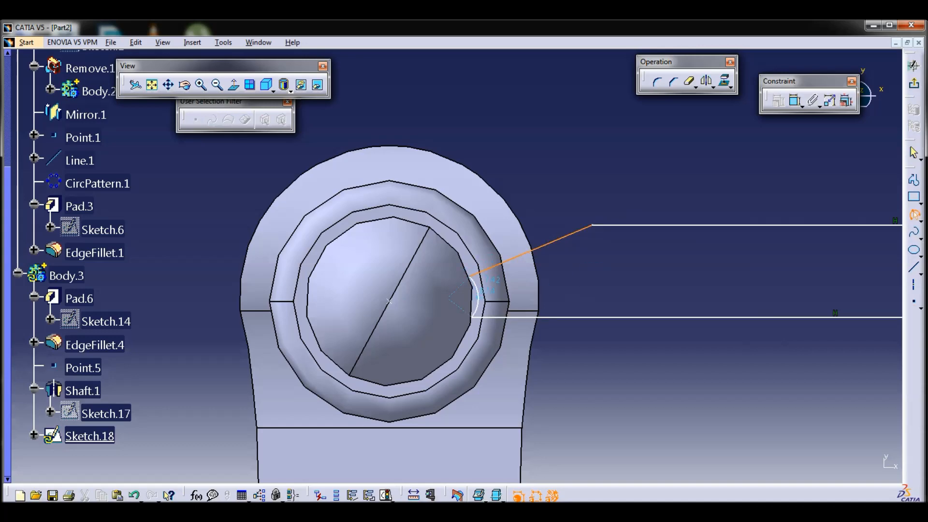
left_click(914, 65)
mouse_move(368, 193)
middle_mouse_down()
mouse_move(373, 260)
mouse_move(460, 259)
mouse_move(450, 333)
middle_mouse_up()
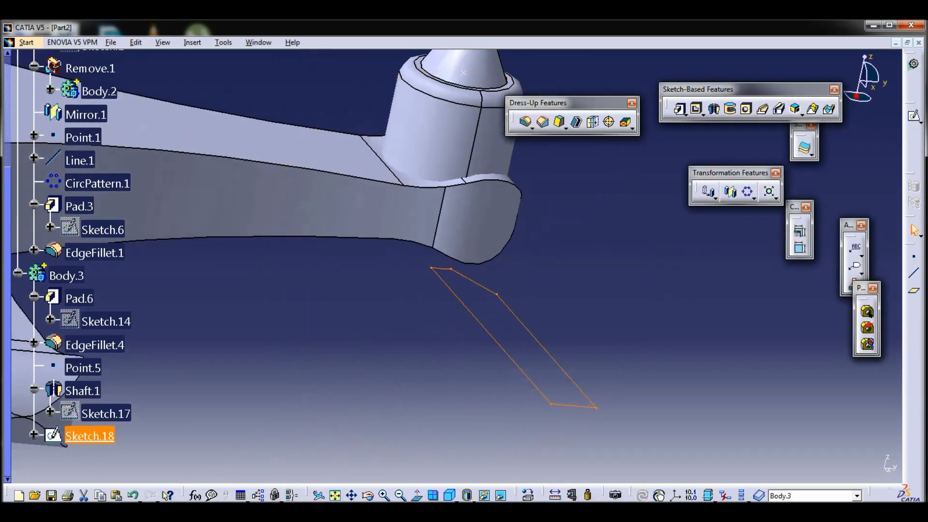
left_click(680, 109)
left_click(161, 270)
left_click_drag(188, 100, 152, 133)
middle_click_drag(386, 193, 450, 256)
left_click_drag(511, 410, 505, 274)
left_click(522, 303)
middle_click_drag(411, 299, 386, 365)
left_click_drag(572, 276, 582, 245)
left_click(134, 178)
left_click(264, 183)
left_click(264, 177)
key("Return")
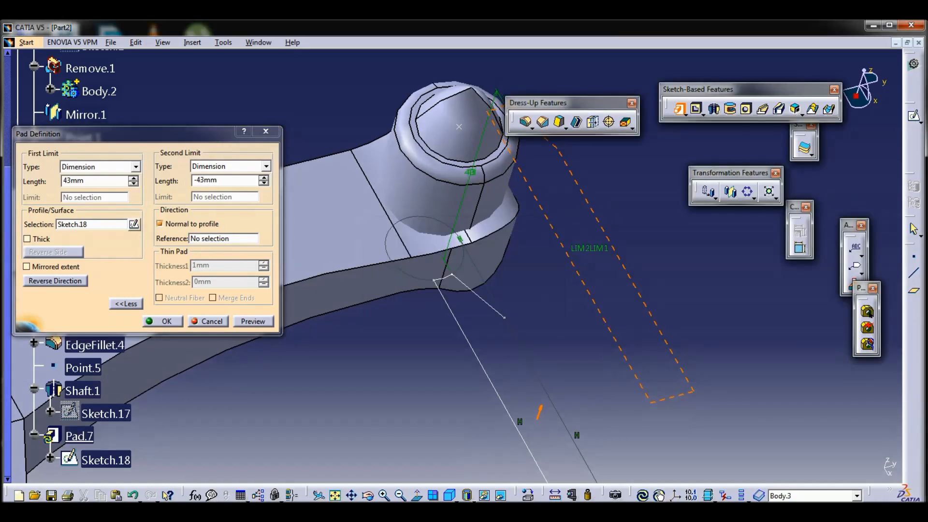
mouse_move(580, 248)
left_mouse_down()
mouse_move(575, 267)
mouse_move(581, 248)
left_mouse_up()
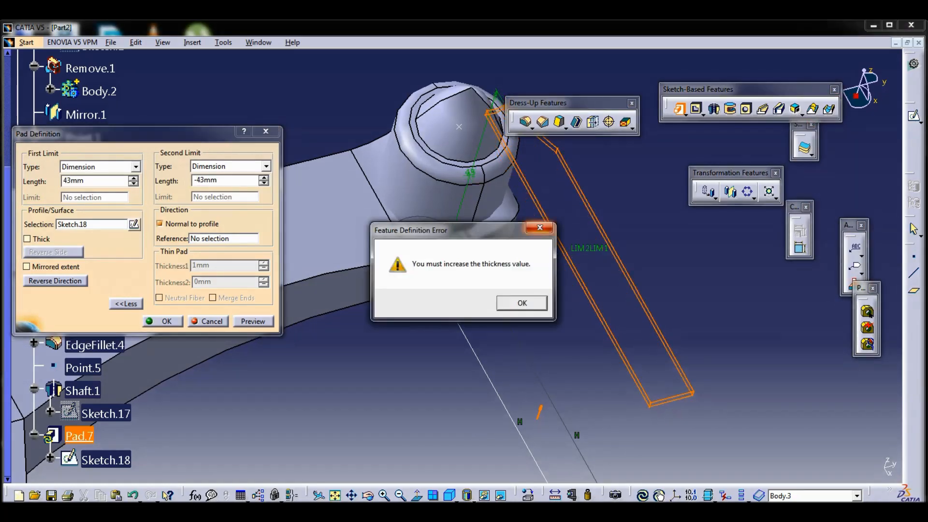
key("Return")
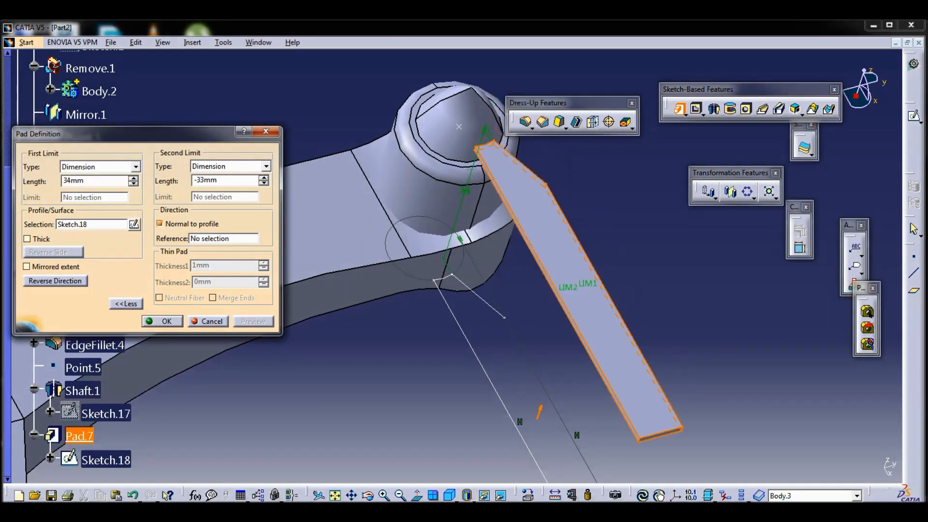
key("Escape")
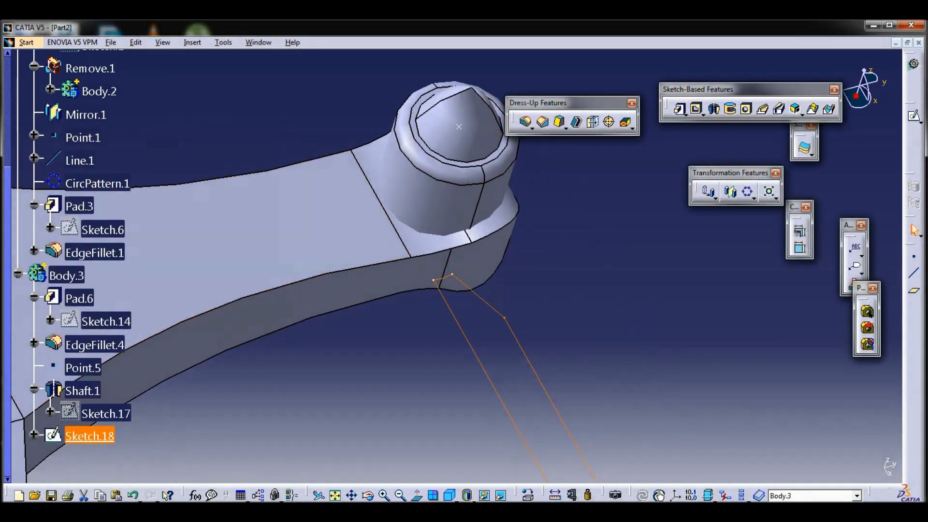
Pad the blade profile into a thin blade at cone height, with the first limit at 34 mm.
left_click(679, 109)
left_click(126, 303)
left_click_drag(582, 299, 588, 283)
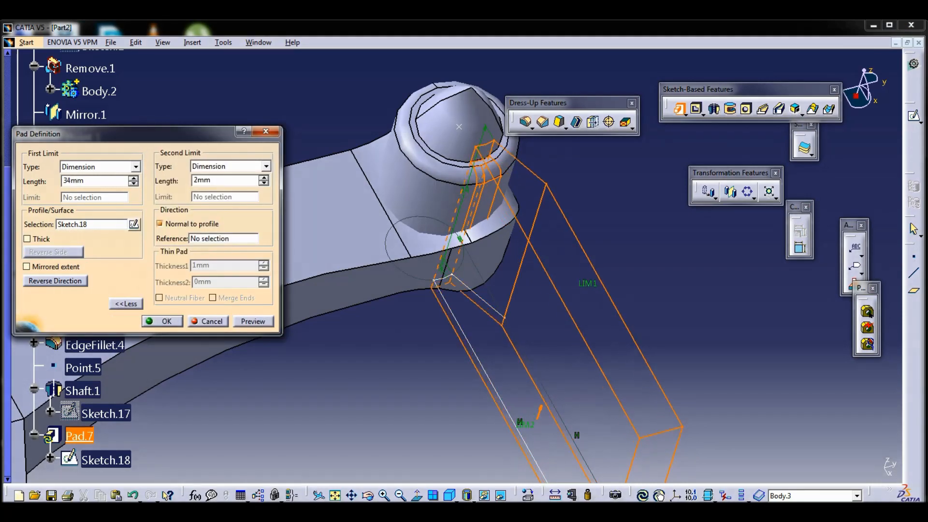
left_click_drag(525, 425, 570, 289)
left_click(254, 322)
left_click(162, 322)
middle_click_drag(310, 309, 290, 339)
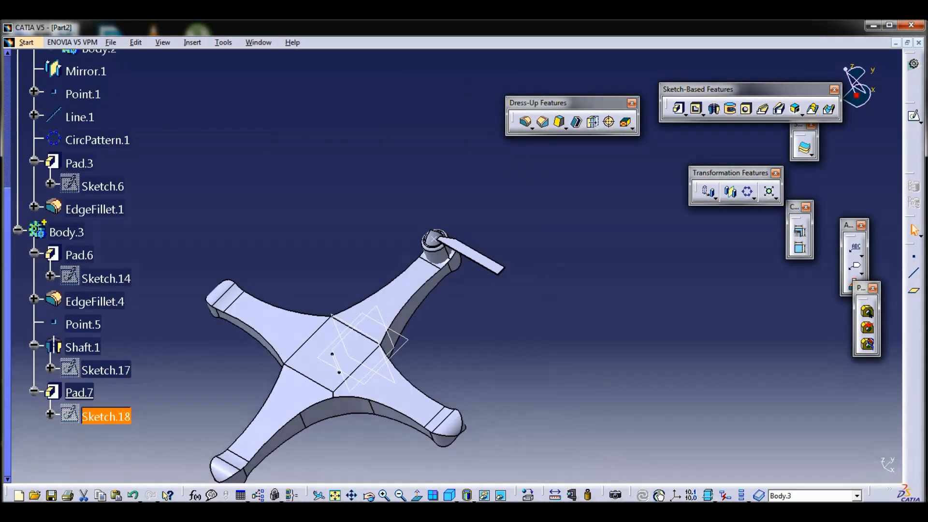
Pattern the propeller blade circularly around the cone into three blades.
mouse_move(334, 358)
middle_mouse_down()
mouse_move(334, 309)
mouse_move(271, 323)
mouse_move(464, 333)
middle_mouse_up()
left_click(464, 334)
left_click(748, 192)
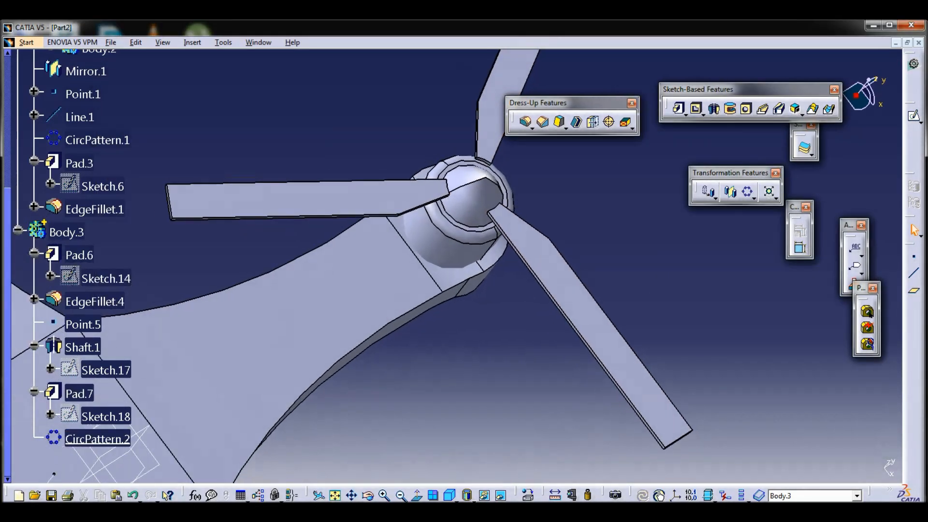
middle_click_drag(450, 338, 507, 322)
left_click(66, 232)
left_click(748, 192)
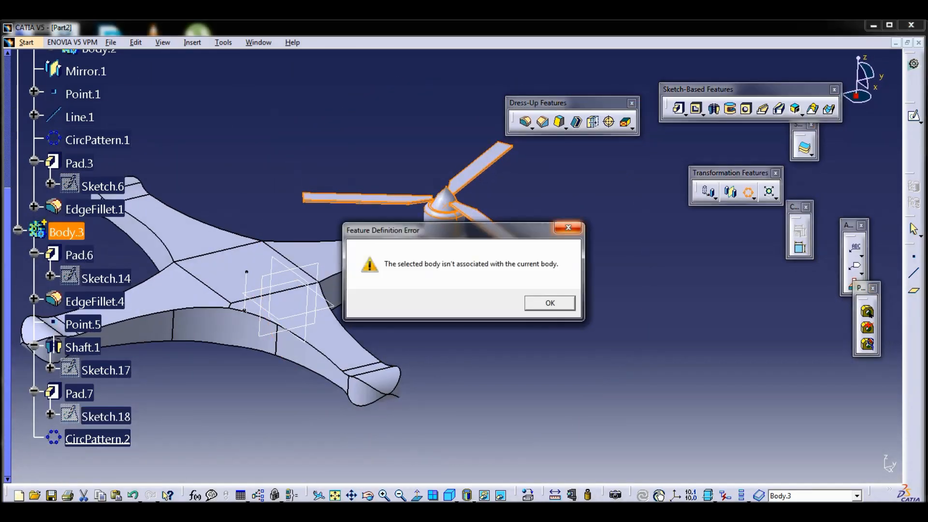
left_click(549, 303)
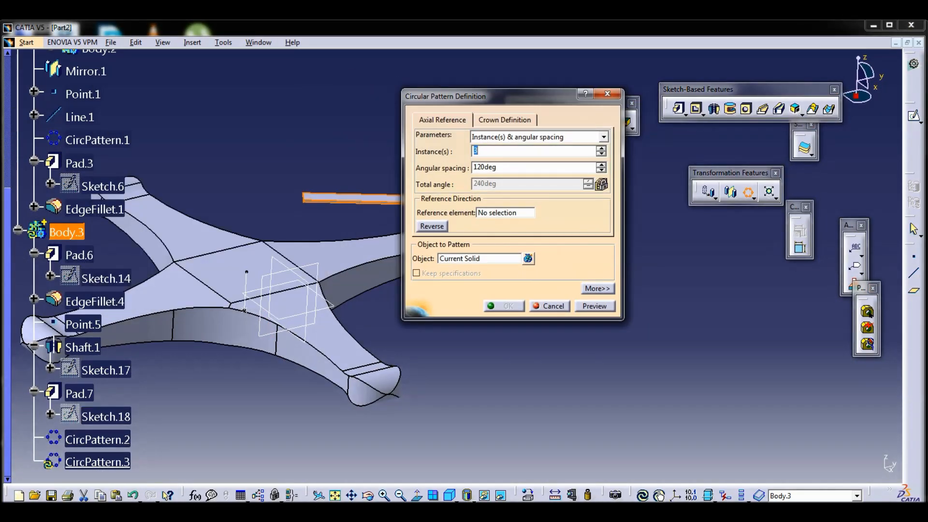
left_click(505, 212)
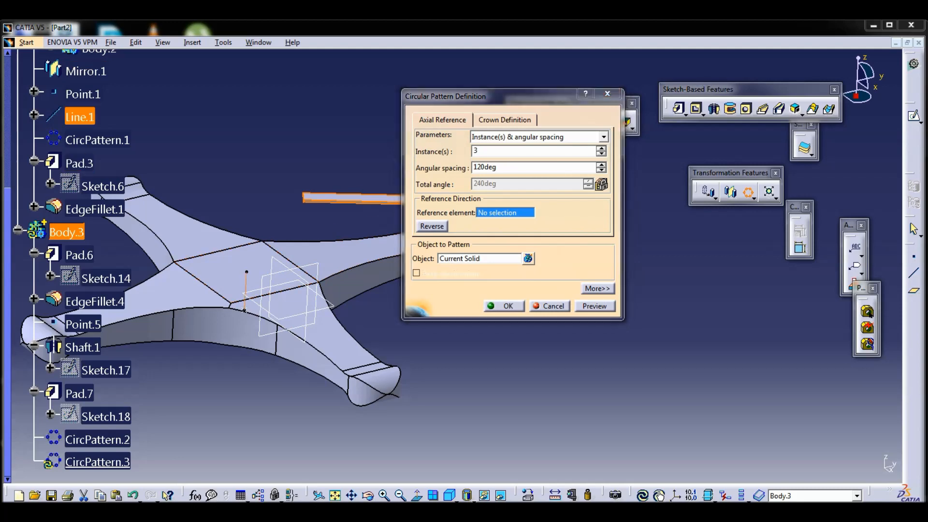
left_click(80, 117)
left_click(549, 306)
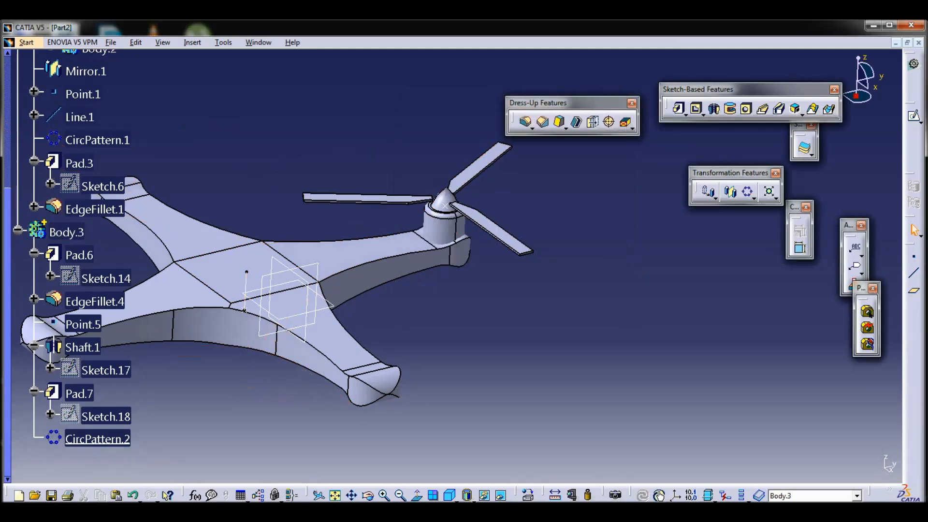
Create a 20 mm point-direction line from the boss's centre point Point.5 along the Z component.
middle_click_drag(464, 271, 425, 271)
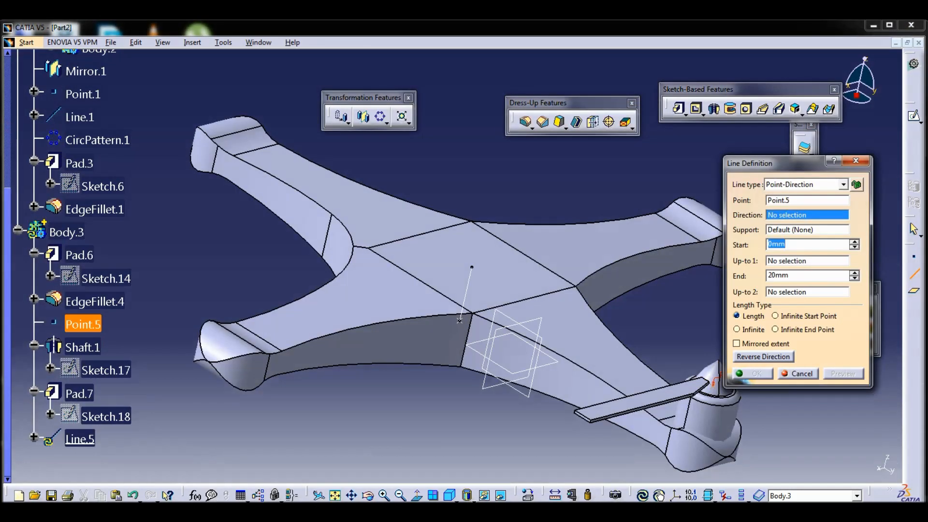
right_click(781, 216)
left_click(822, 301)
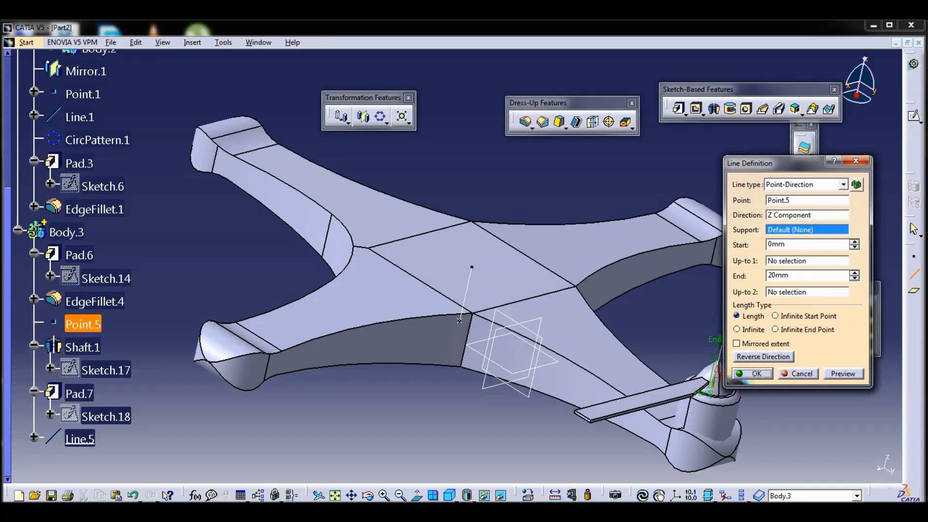
left_click(752, 374)
Circular-pattern the propeller blade around the new line, with 3 instances at 120° angular spacing.
left_click(80, 394)
left_click(381, 117)
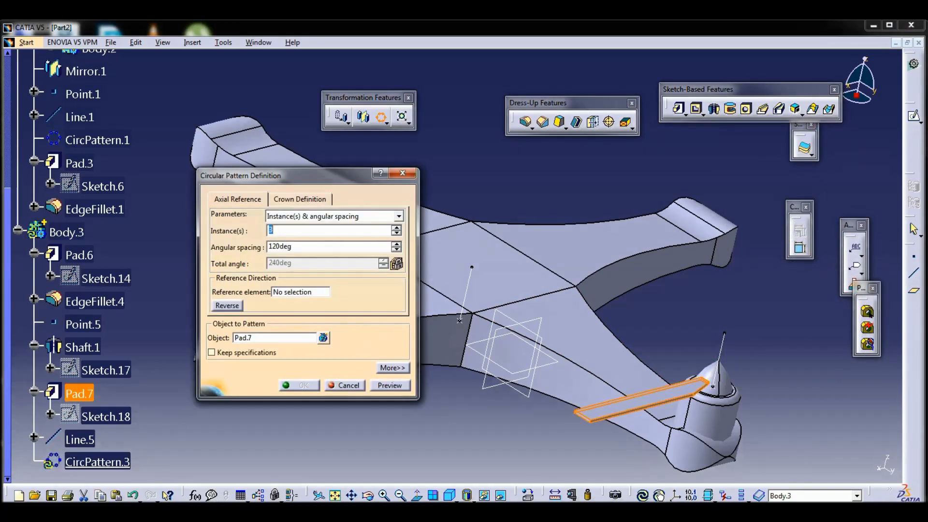
left_click(79, 439)
left_click(300, 386)
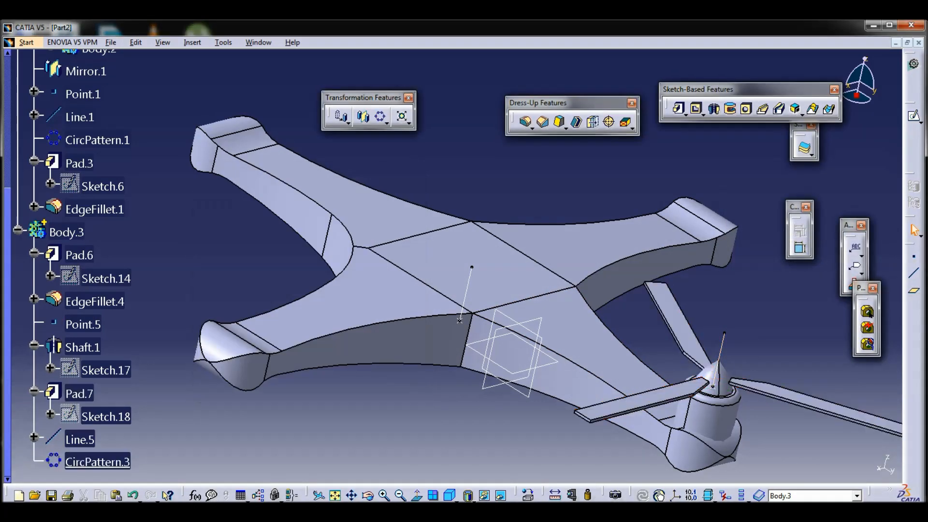
middle_click_drag(623, 358, 580, 339)
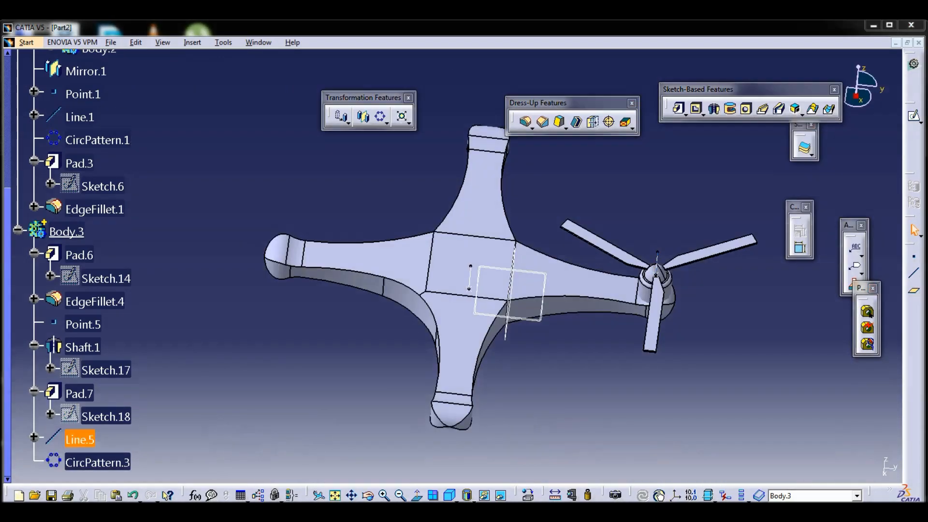
Circular-pattern the whole motor and propeller body around Line.1, with 4 instances at 90° angular spacing.
left_click(66, 232)
left_click(381, 117)
key("Return")
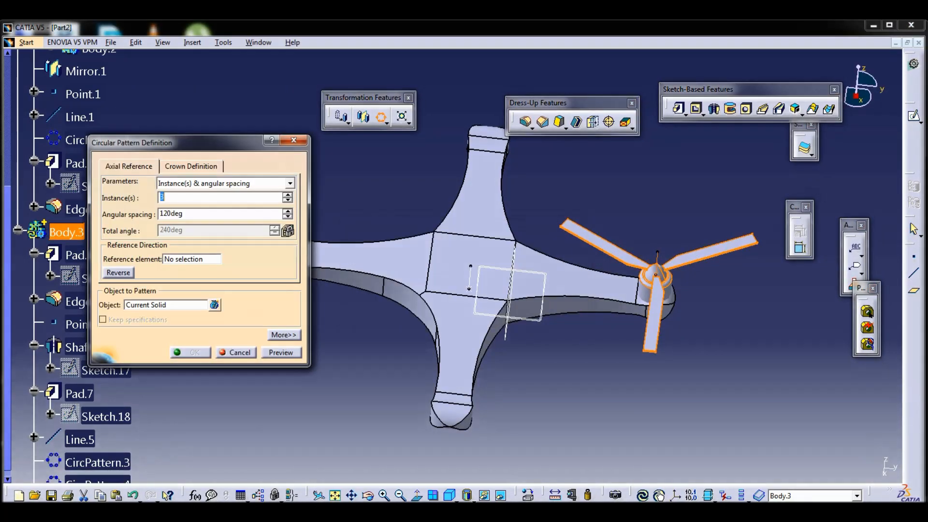
left_click(80, 117)
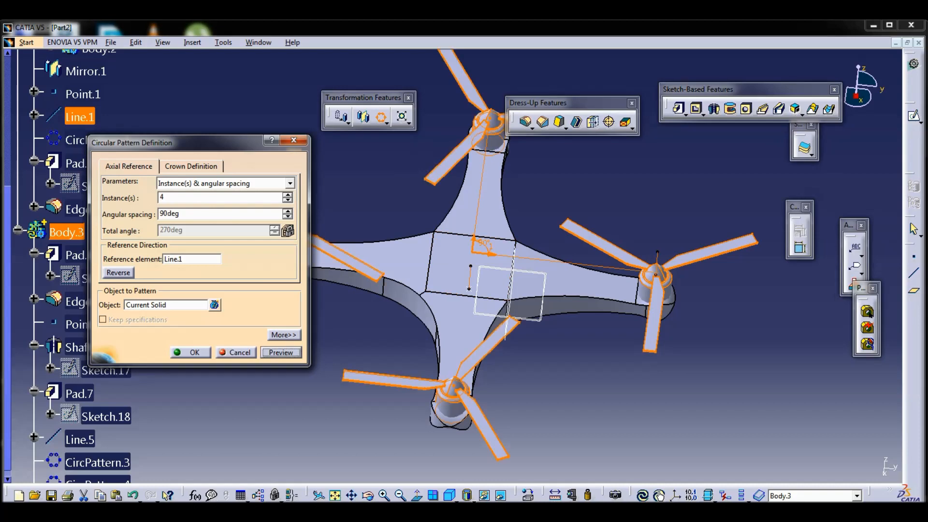
left_click(190, 352)
middle_click_drag(556, 452, 484, 411)
Insert a new body and set PartBody as the in-work object.
left_click(18, 230)
left_click(192, 42)
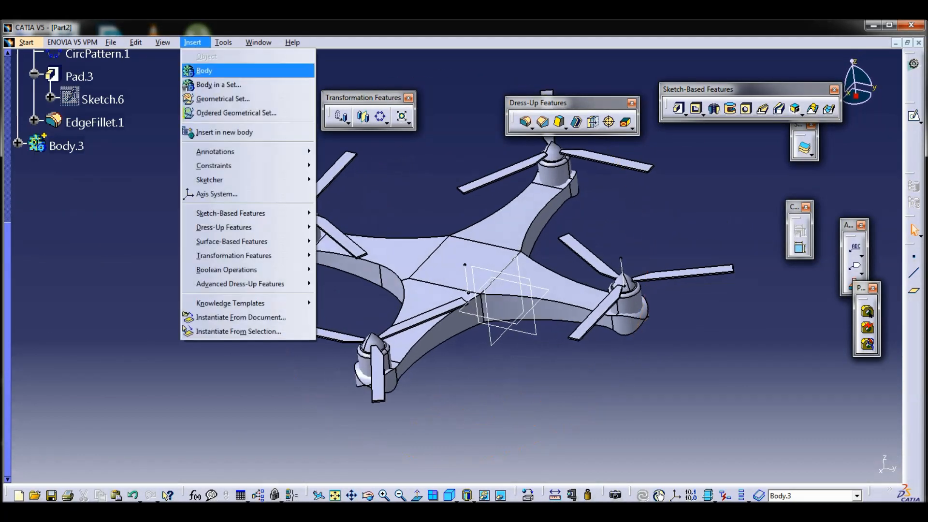
left_click(203, 64)
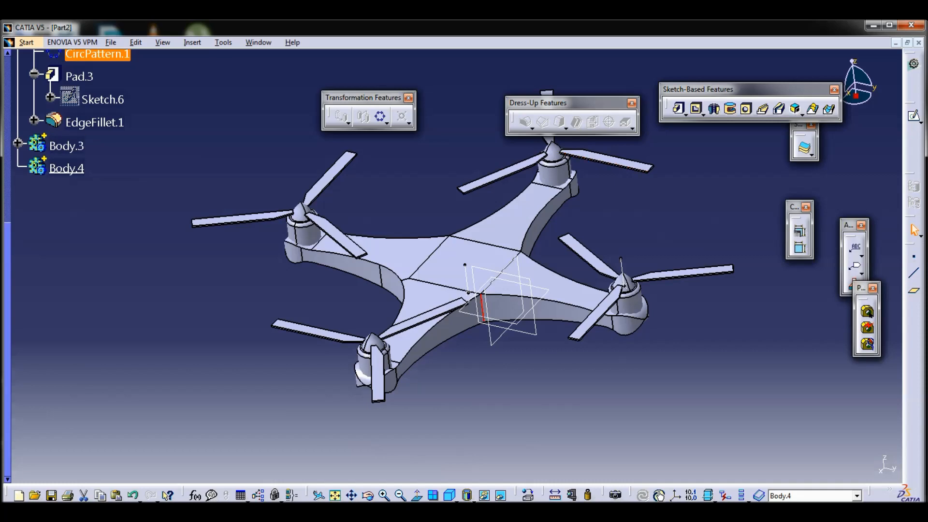
right_click(79, 169)
left_click(118, 254)
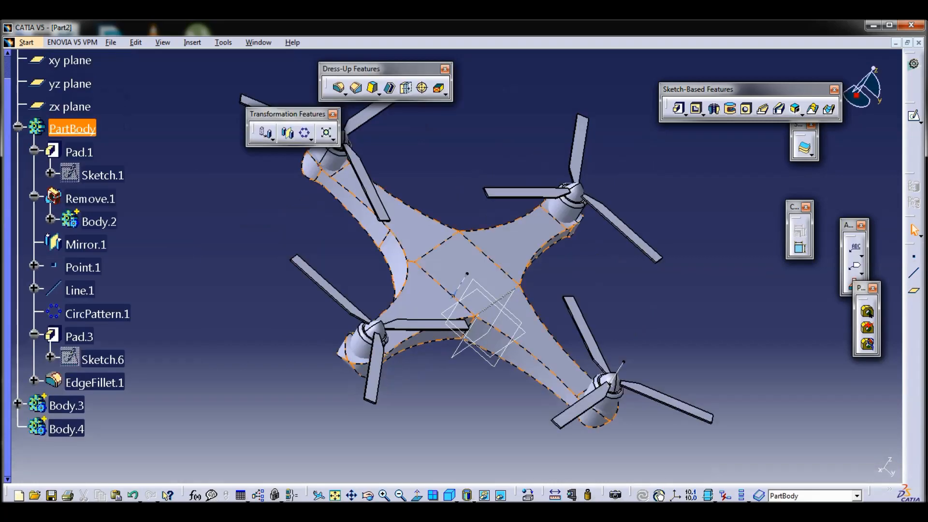
right_click(73, 129)
left_click(116, 210)
Fillet the sharp vertical corner edges between the drone's arms with a 50 mm radius.
middle_click_drag(453, 266, 464, 270)
middle_click_drag(559, 299, 377, 302)
left_click(97, 313)
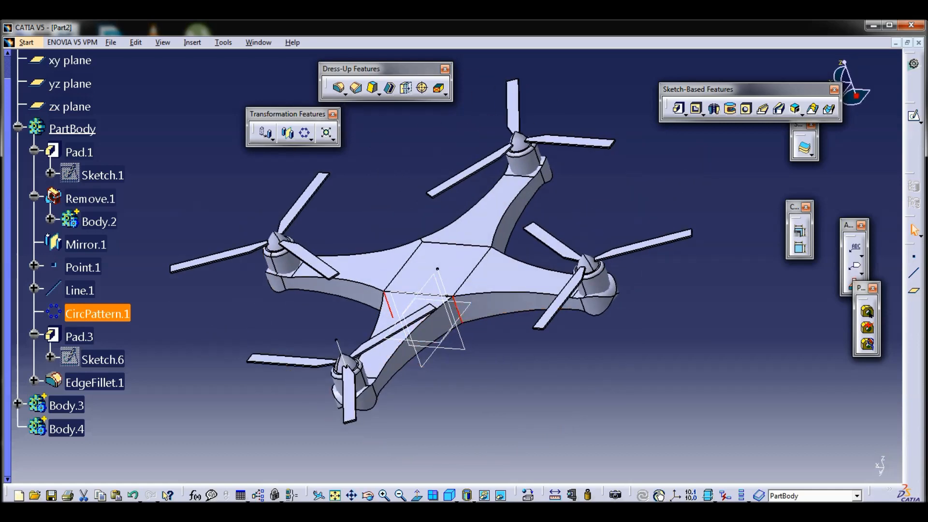
middle_click_drag(484, 300, 334, 414)
left_click(339, 87)
key("Return")
middle_click_drag(555, 362, 435, 300)
Set Body.4 as the in-work object and sketch a circle of about 24.6 mm radius centred on the drone's underside.
right_click(77, 455)
left_click(108, 295)
middle_click_drag(508, 343, 560, 425)
left_click(542, 164)
scroll(541, 164, "down", 2)
middle_click_drag(541, 164, 382, 442)
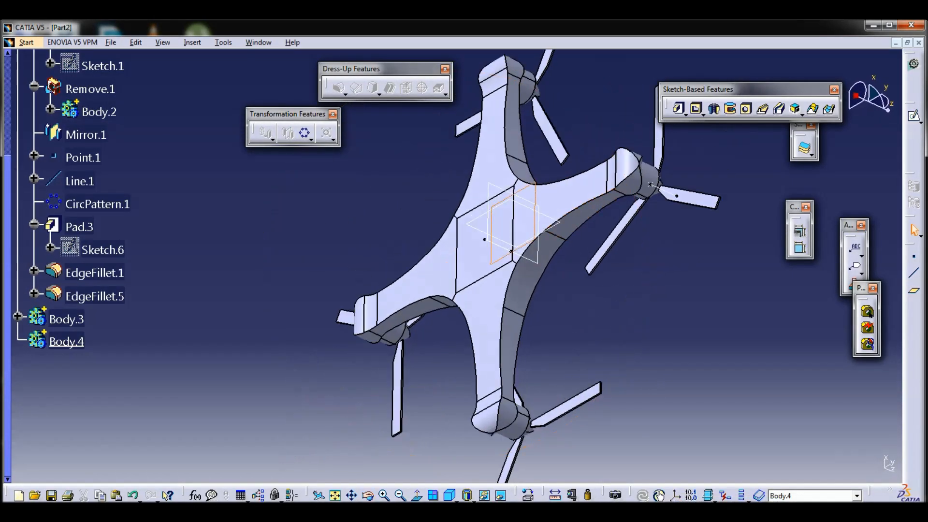
left_click(915, 117)
left_click(508, 263)
left_click(914, 66)
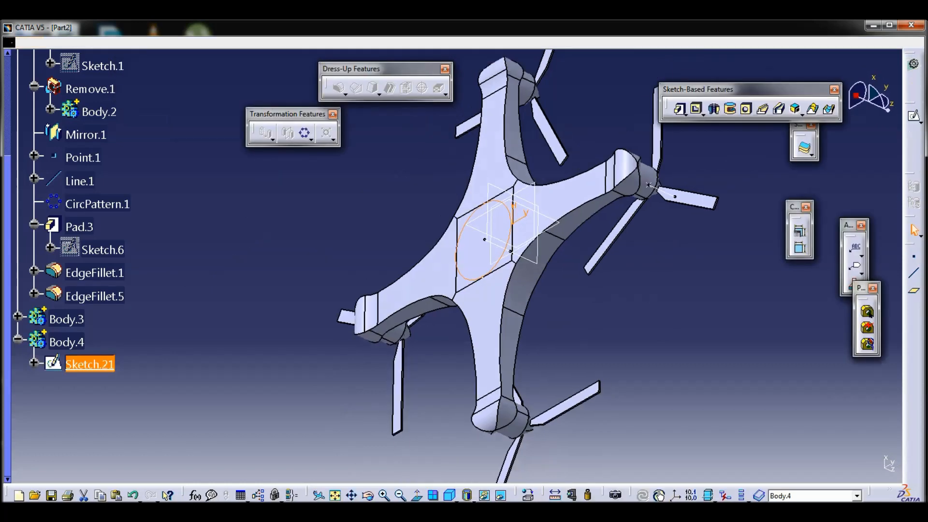
Pad the underside circle 10 mm in the reversed direction, away from the drone's body.
left_click(680, 108)
left_click(55, 281)
double_click(73, 181)
type("10")
left_click(43, 321)
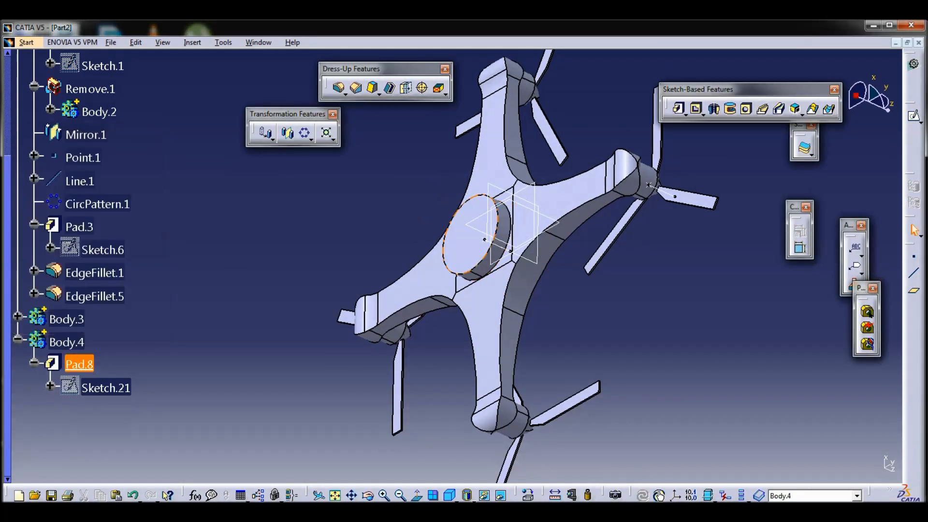
Start a sketch on the disc's underside, draw a small circle beside the body and set its diameter to 7 mm.
left_click(914, 117)
left_click(597, 198)
left_click(637, 226)
left_click(794, 100)
left_click(649, 248)
double_click(650, 247)
type("7")
key("Return")
Try to switch the small circle's dimension from diameter to radius.
double_click(623, 218)
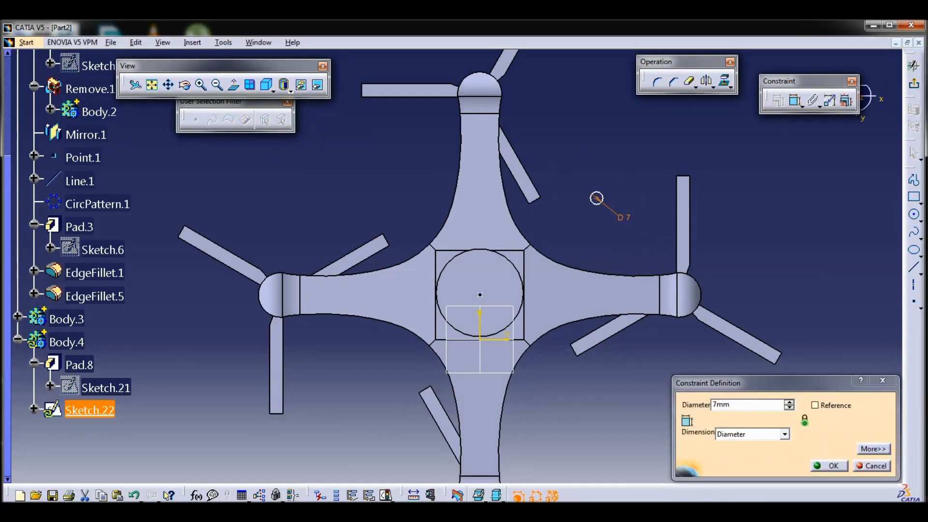
left_click(785, 434)
left_click(751, 445)
left_click(883, 380)
double_click(624, 218)
left_click(882, 380)
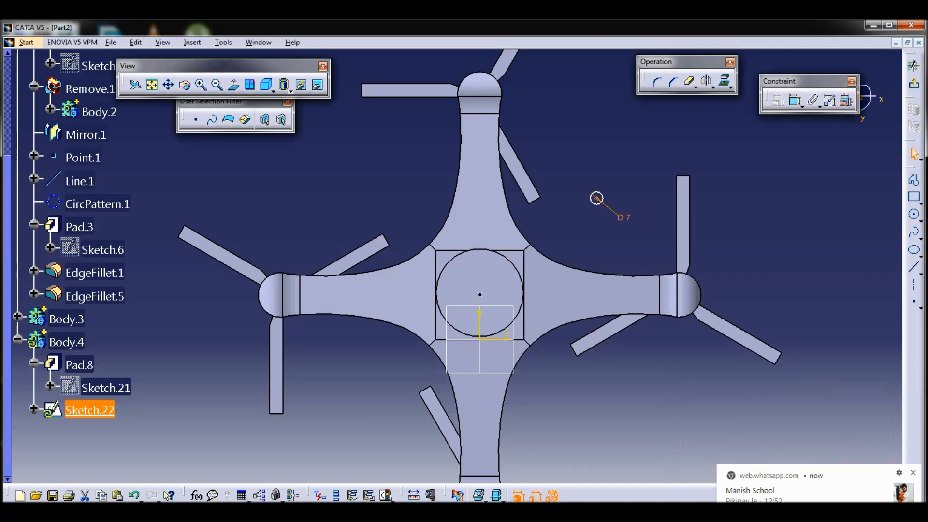
left_click(913, 473)
double_click(623, 218)
left_click(830, 465)
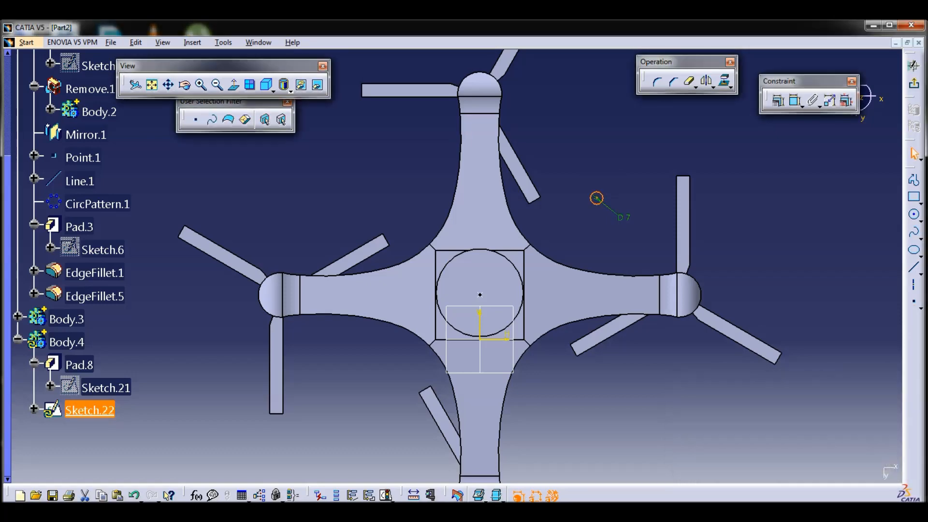
key("ctrl+v")
double_click(656, 237)
left_click(829, 465)
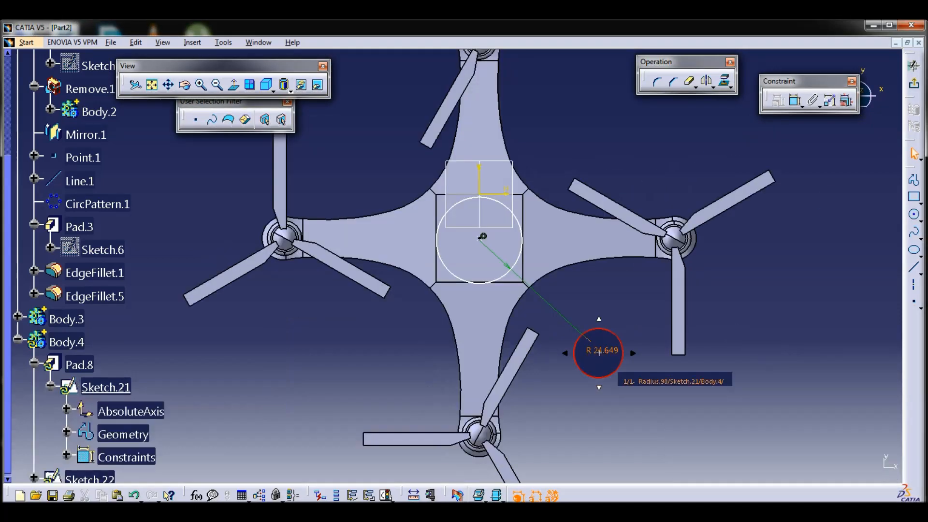
Check the radius of the underside disc's circle in Sketch.21.
double_click(602, 351)
key("Return")
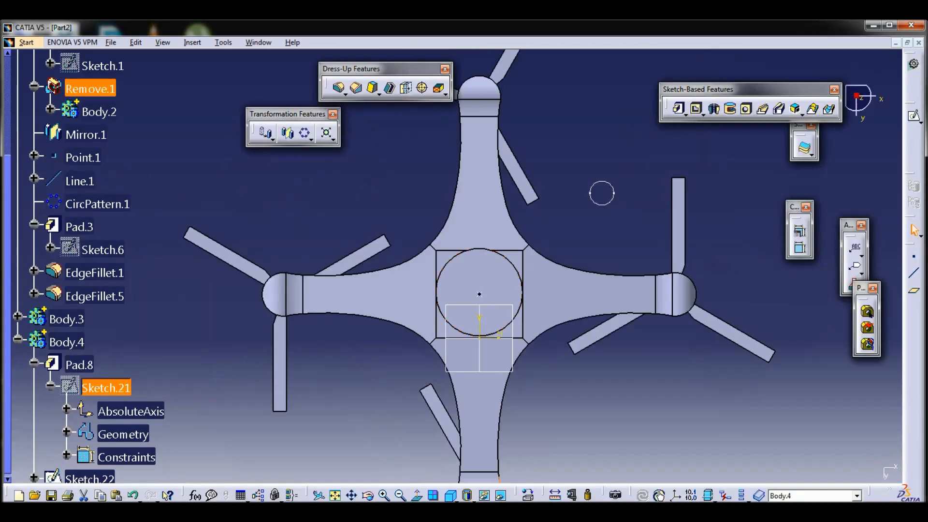
middle_click_drag(601, 193, 587, 185)
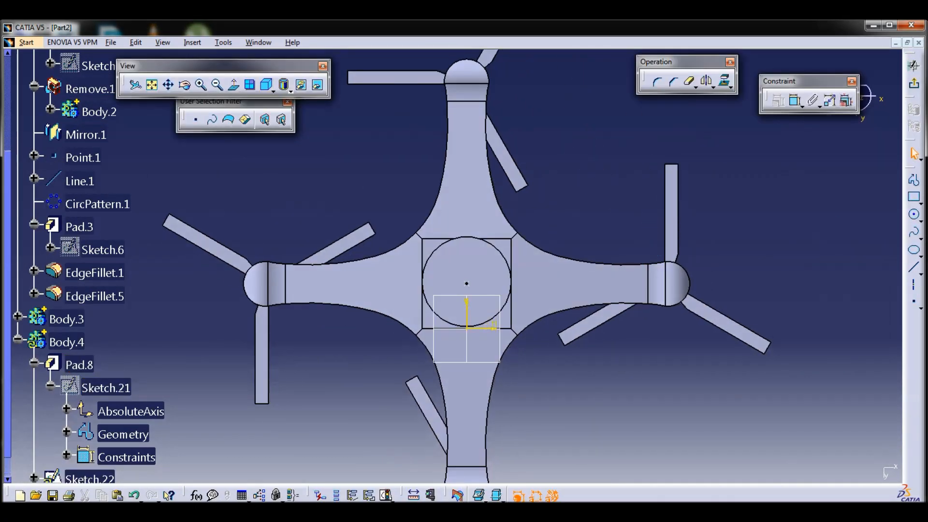
Sketch a circle on the disc's underside, set its radius to 20 mm and make it concentric with the disc.
left_click(607, 235)
left_click(795, 100)
left_click(645, 236)
double_click(645, 237)
type("20")
key("Return")
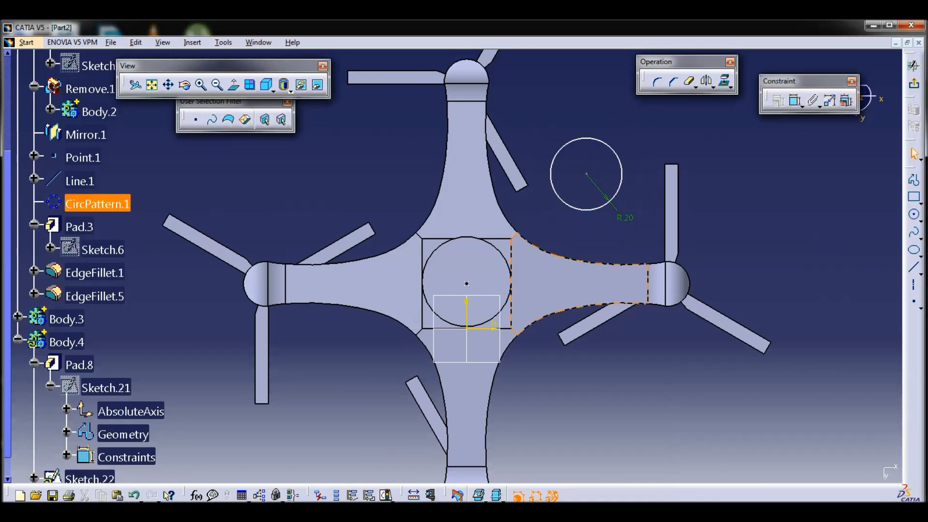
left_click(562, 200, "ctrl")
left_click(778, 100)
left_click(783, 317)
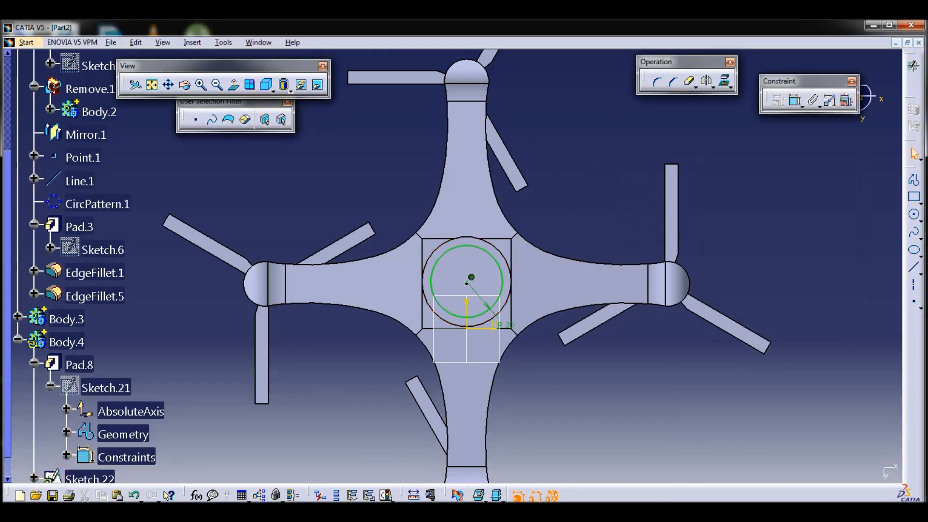
Pad the 20 mm radius circle 5 mm from the disc's underside.
left_click(913, 83)
left_click(679, 108)
type("5")
key("Return")
Fillet the large disc's lower outer edge with a 5 mm radius, and fillet the small disc's outer edge.
middle_click_drag(537, 246, 478, 294)
left_click(487, 287)
left_click(340, 88)
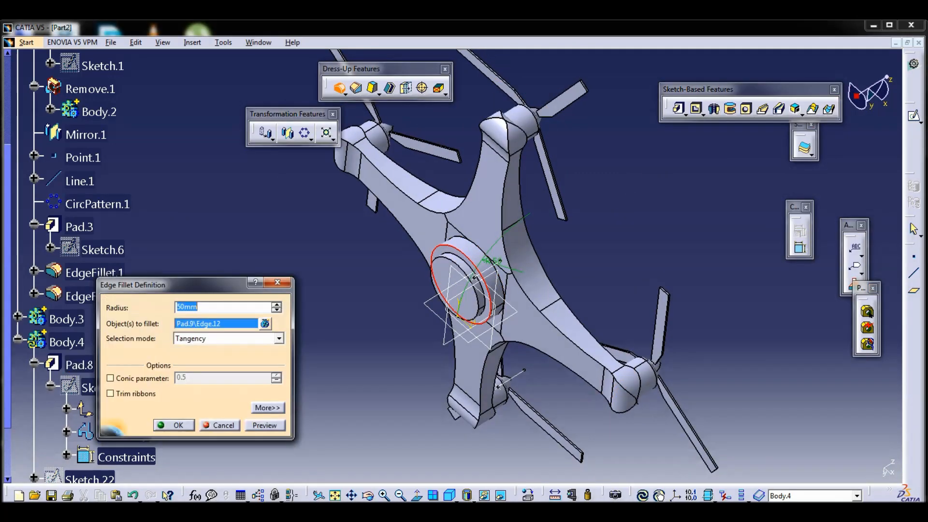
key("Return")
left_click(339, 88)
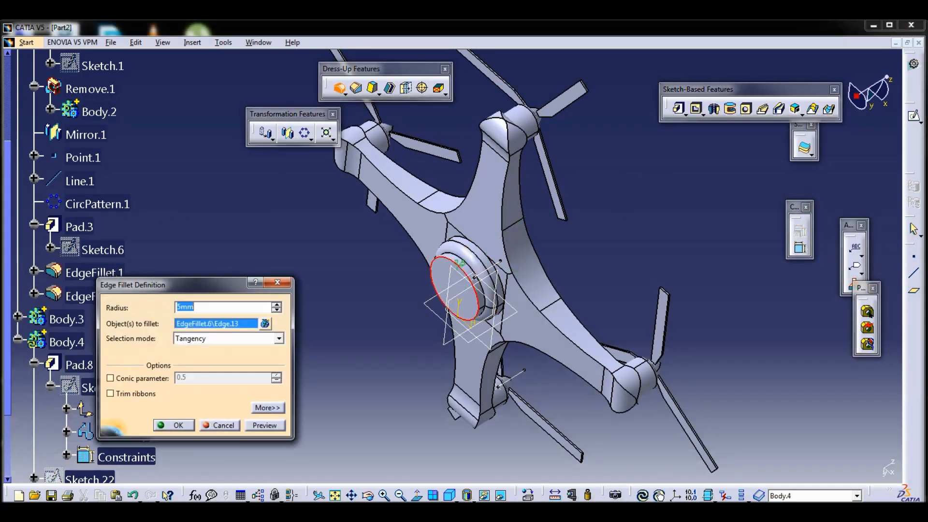
key("Return")
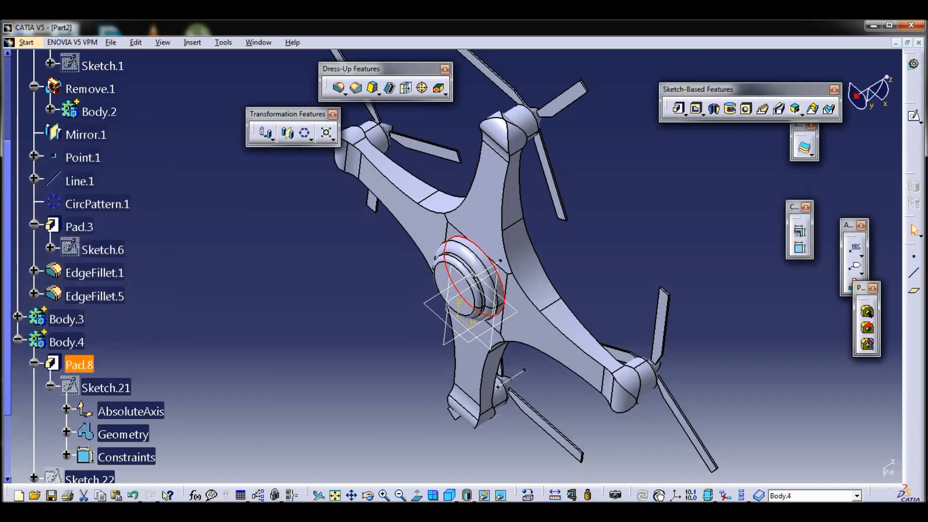
Fillet the large disc's remaining edge next to the body with a 2 mm radius.
left_click(340, 87)
type("2")
key("Return")
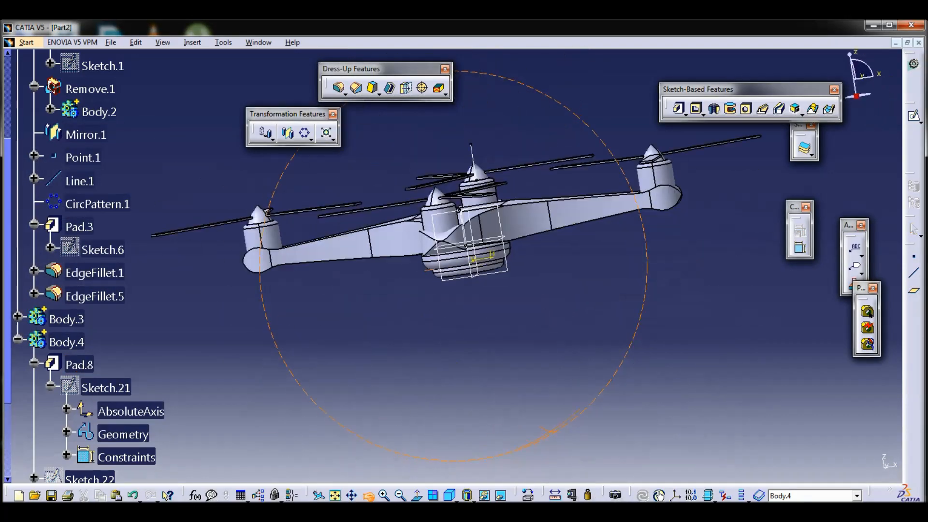
Start a sketch on the small disc's underside and project the disc's circular edge into it.
middle_click_drag(411, 310, 476, 257)
left_click(476, 256)
left_click(914, 116)
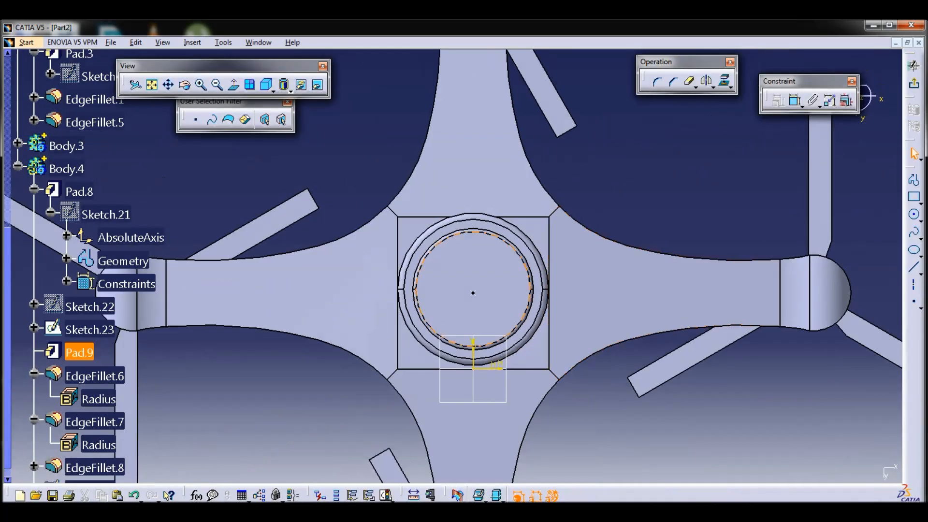
left_click(531, 275)
middle_click_drag(531, 274, 529, 179, "ctrl")
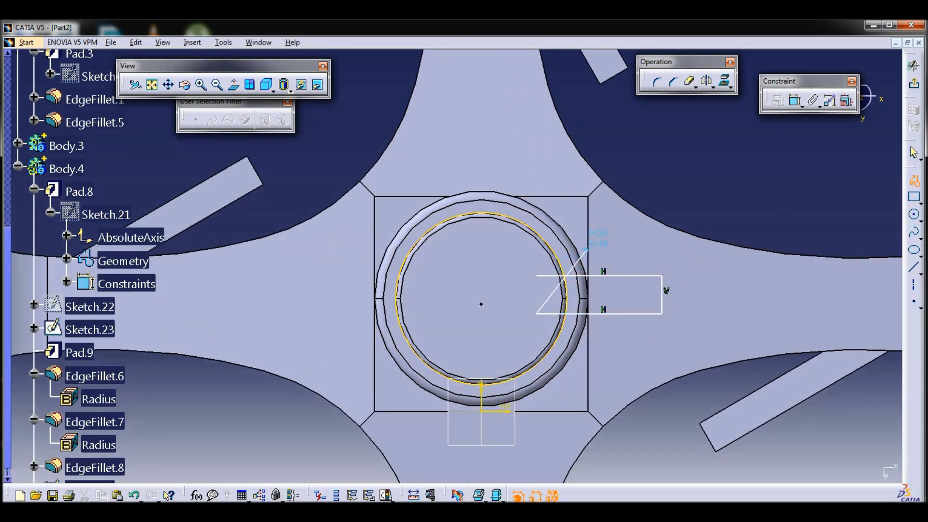
Sketch an open three-sided rectangular profile extending outward across the projected circle, without the extra closing segment.
left_click(662, 294)
left_click(739, 294)
left_click(739, 294)
key("ctrl+z")
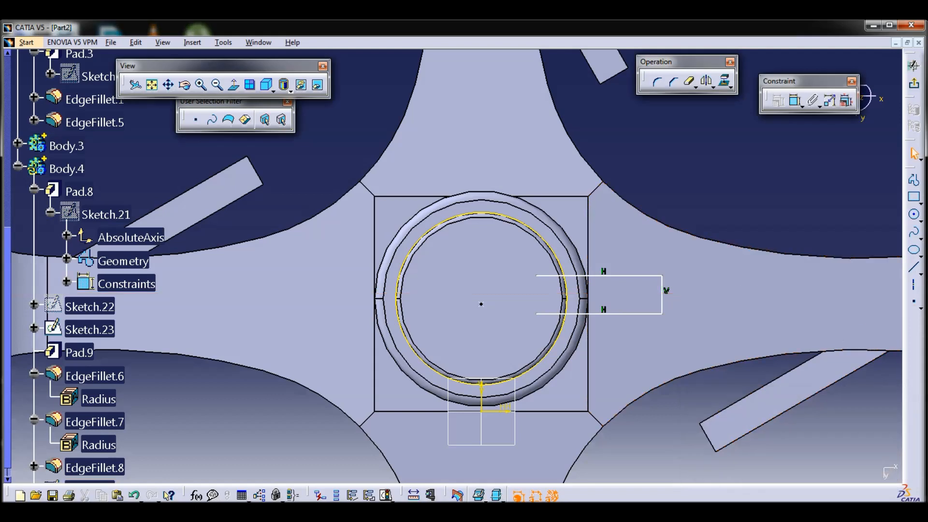
key("Escape")
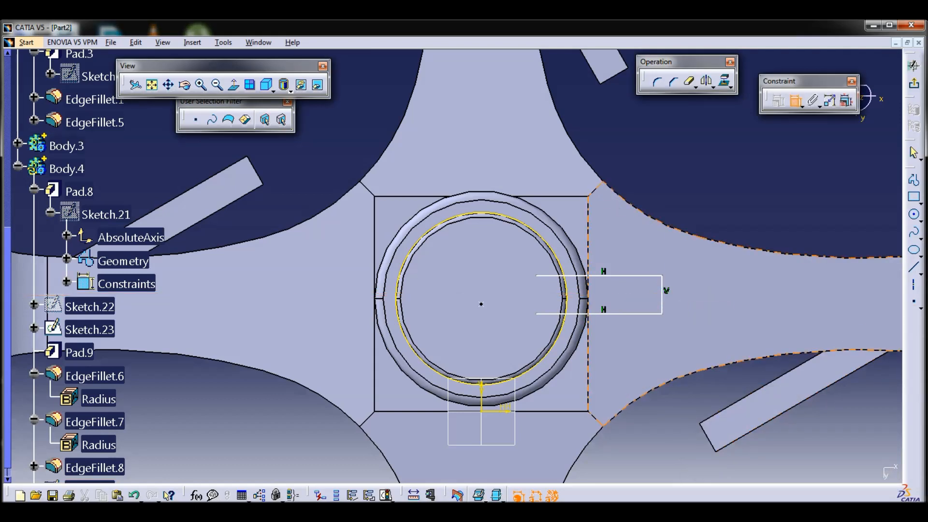
Make the profile's open ends coincident with the projected circle and dimension it 10 mm wide and 20 mm long.
left_click(690, 304)
key("ctrl+z")
left_click(302, 171)
double_click(302, 171)
type("10")
key("Return")
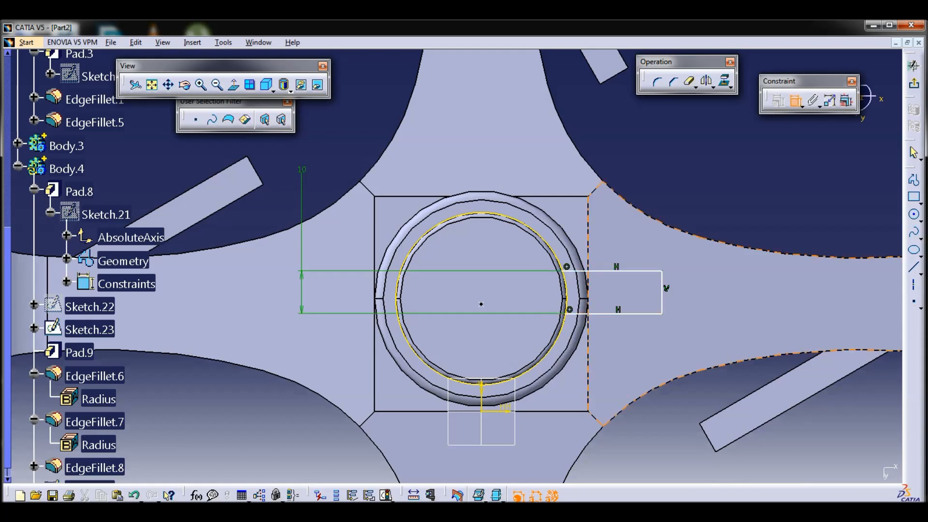
double_click(627, 141)
type("20")
key("Return")
Close the profile with an arc along the projected circle and finish the sketch.
left_click(914, 214)
left_click(567, 292)
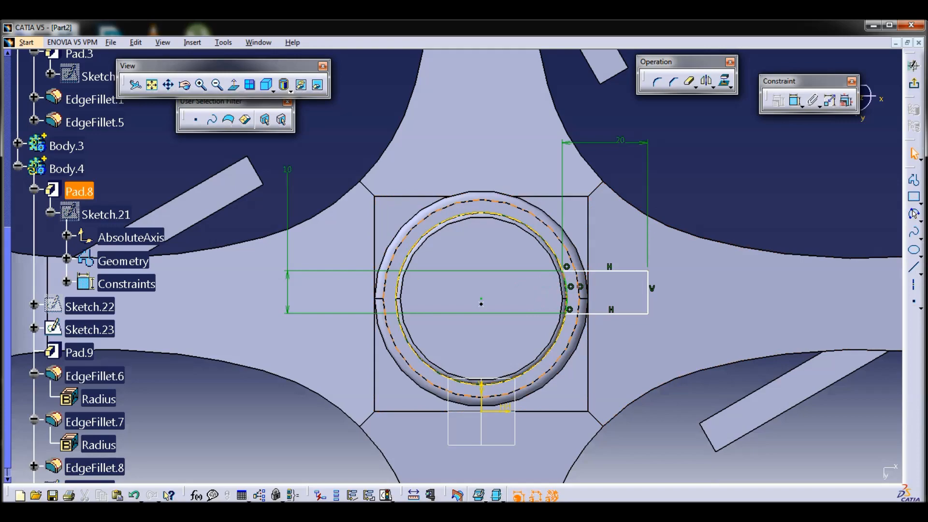
left_click(914, 83)
Pad the profile into a flat tab in the reversed direction, with a 3 mm first limit and a -1 mm second limit.
middle_click_drag(370, 114, 556, 430)
left_click(679, 109)
left_click(55, 281)
middle_click_drag(508, 300, 449, 309)
left_click(126, 303)
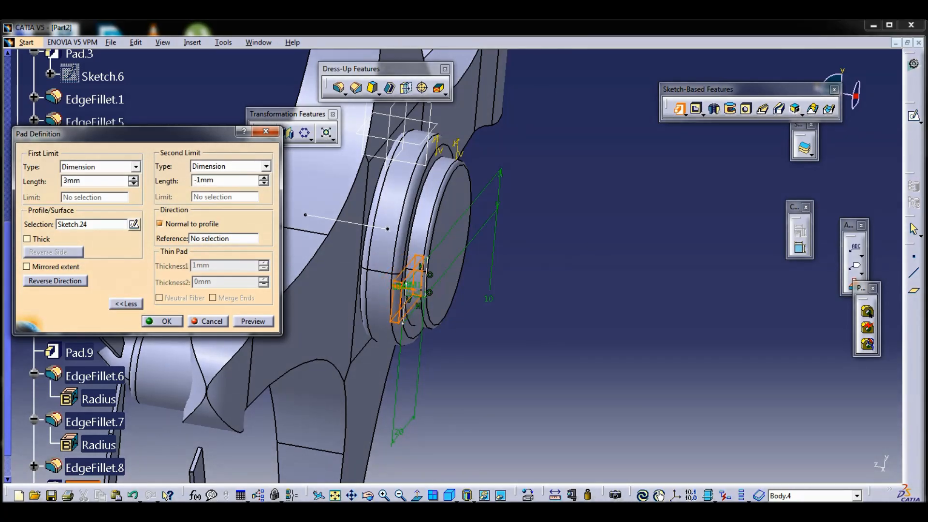
left_click(163, 321)
Try to set the tab's length to 15 mm in Sketch.24.
mouse_move(529, 359)
middle_mouse_down()
mouse_move(387, 348)
mouse_move(628, 187)
mouse_move(617, 371)
mouse_move(600, 271)
middle_mouse_up()
scroll(90, 175, "down", 3)
double_click(105, 383)
double_click(621, 141)
type("15")
key("Return")
key("ctrl+z")
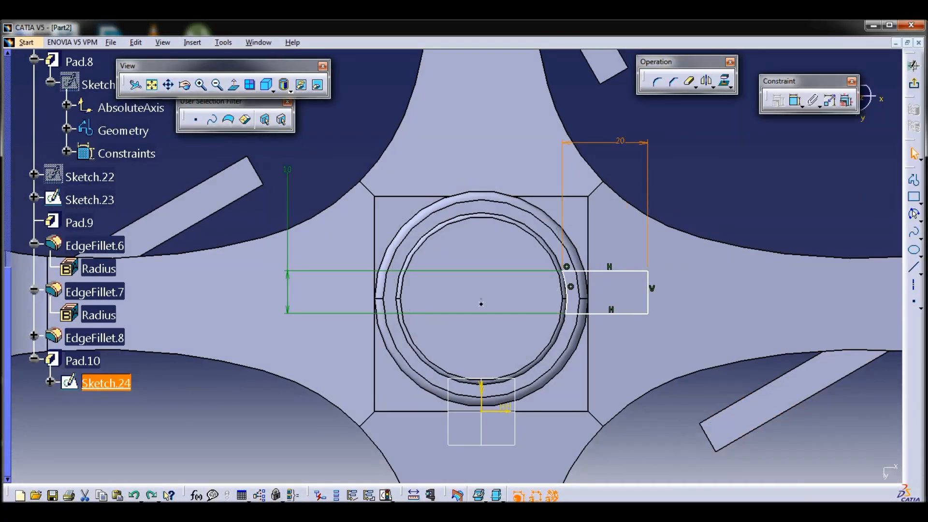
left_click(913, 83)
Sketch a small rectangle on the tab's underside plane and make one side coincident with the tab's outer end edge.
left_click(915, 117)
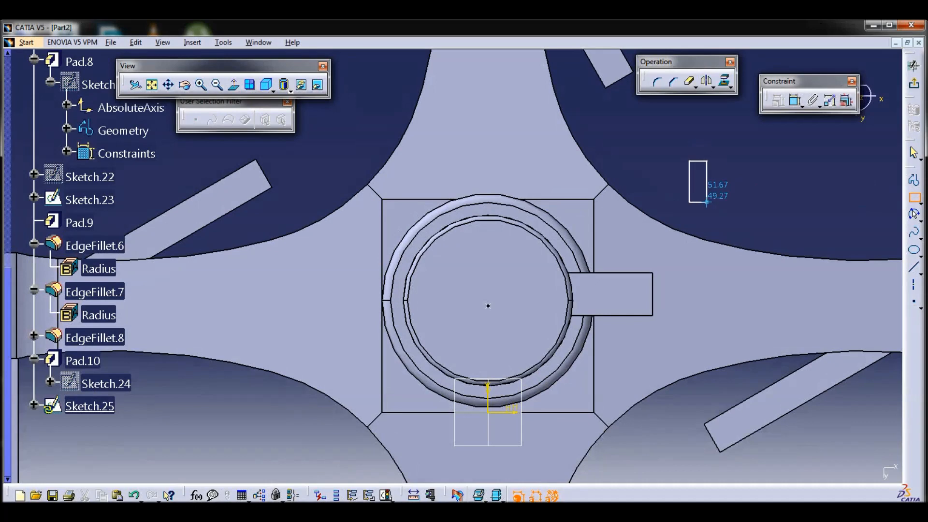
left_click(778, 101)
left_click(791, 203)
left_click(783, 317)
Make the rectangle's other two opposite sides coincident with the tab's two long edges.
left_click(640, 224)
left_click(623, 316, "ctrl")
left_click(779, 100)
left_click(791, 204)
left_click(783, 317)
left_click(641, 253)
left_click(612, 273, "ctrl")
left_click(778, 101)
left_click(792, 204)
left_click(783, 317)
Dimension the rectangle's width along the tab to 5 mm and finish the sketch.
left_click(795, 100)
left_click(637, 294)
left_click(653, 294)
left_click(647, 148)
double_click(660, 147)
type("5")
key("Return")
left_click(913, 83)
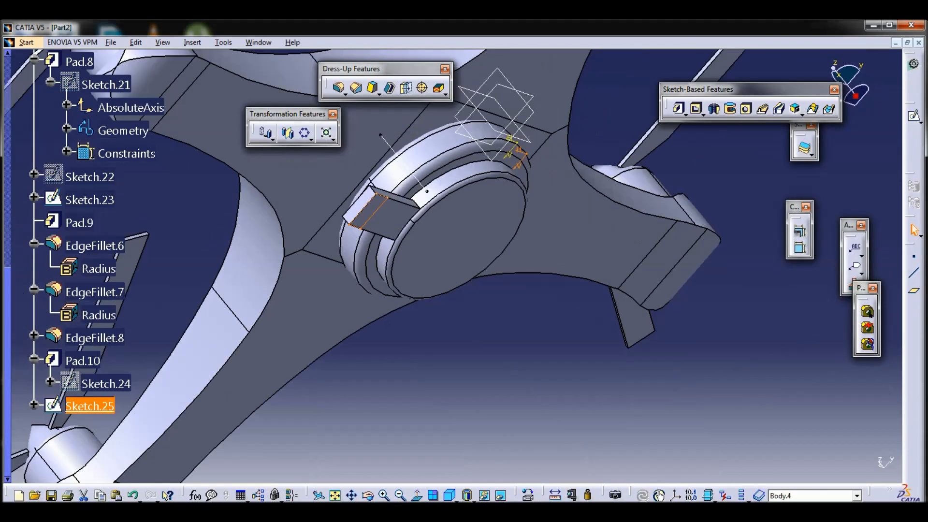
Extrude the rectangle downward from the tab's outer end to form a vertical leg.
left_click(679, 108)
middle_click_drag(437, 263, 334, 360)
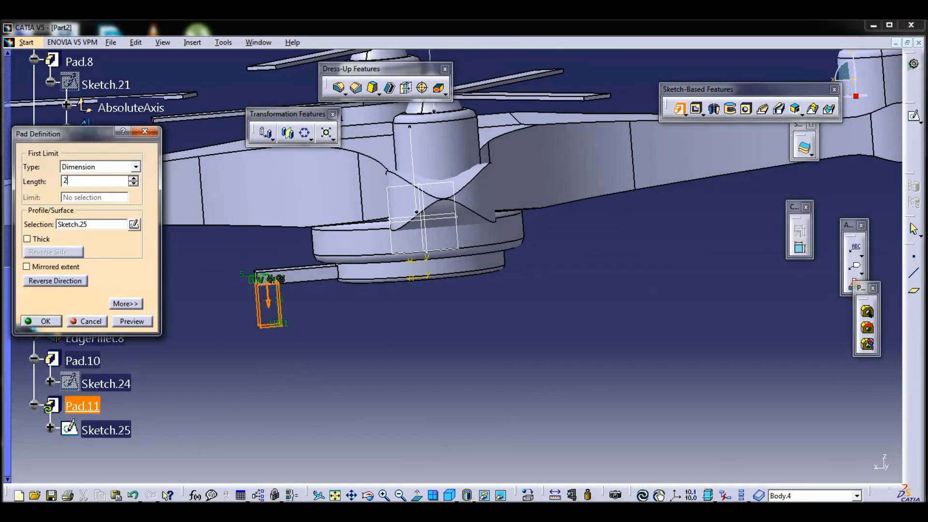
key("Return")
mouse_move(368, 362)
middle_mouse_down()
mouse_move(416, 232)
mouse_move(358, 361)
middle_mouse_up()
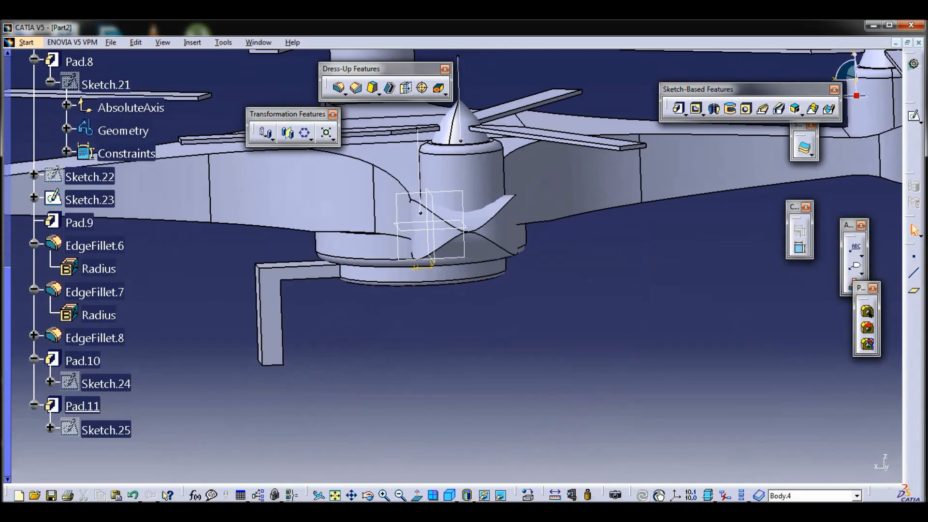
Sketch a small rectangle beside the vertical leg on its inner face plane.
middle_click_drag(290, 319, 344, 312)
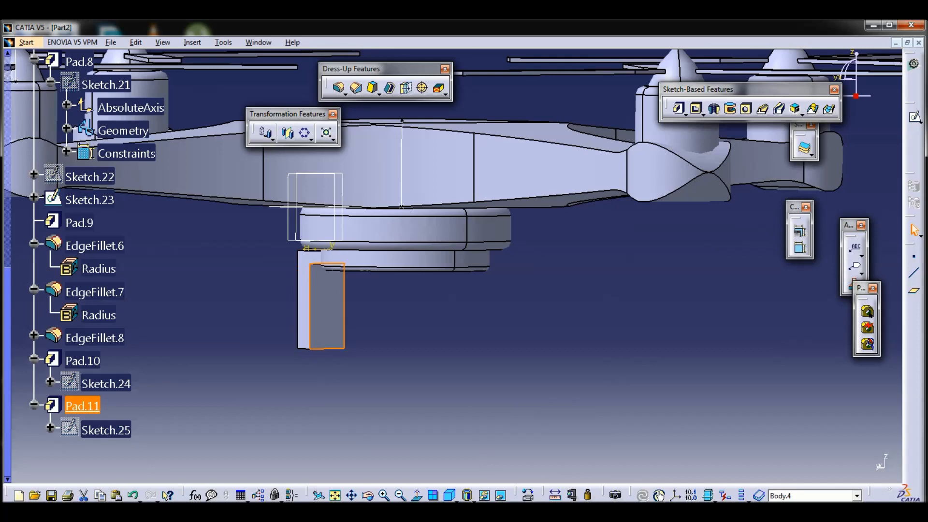
left_click(914, 117)
left_click(922, 203)
left_click(785, 205)
left_click(363, 319)
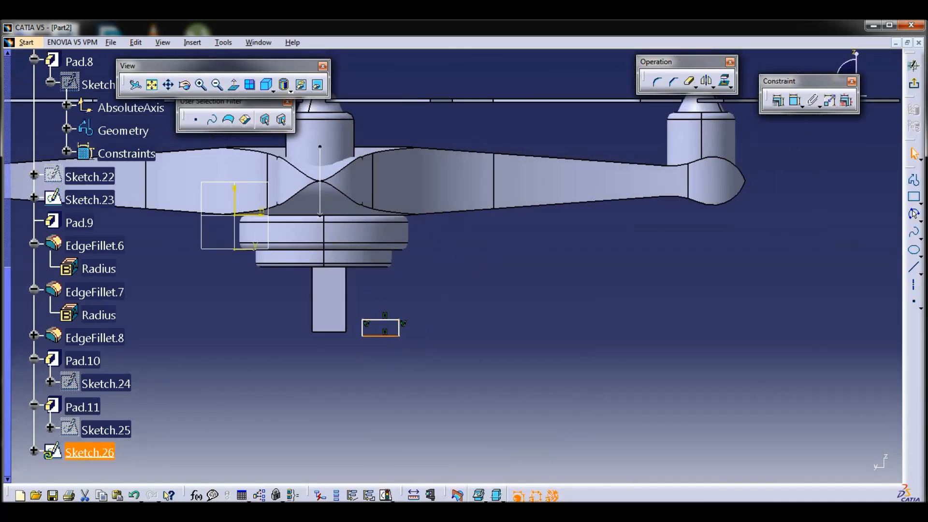
Make the rectangle's lower side and both vertical sides coincident with the leg's bottom and side edges.
left_click(779, 100)
left_click(791, 203)
left_click(781, 318)
left_click(362, 325)
left_click(312, 317, "ctrl")
left_click(780, 101)
left_click(791, 204)
left_click(780, 317)
left_click(779, 101)
left_click(792, 204)
left_click(780, 317)
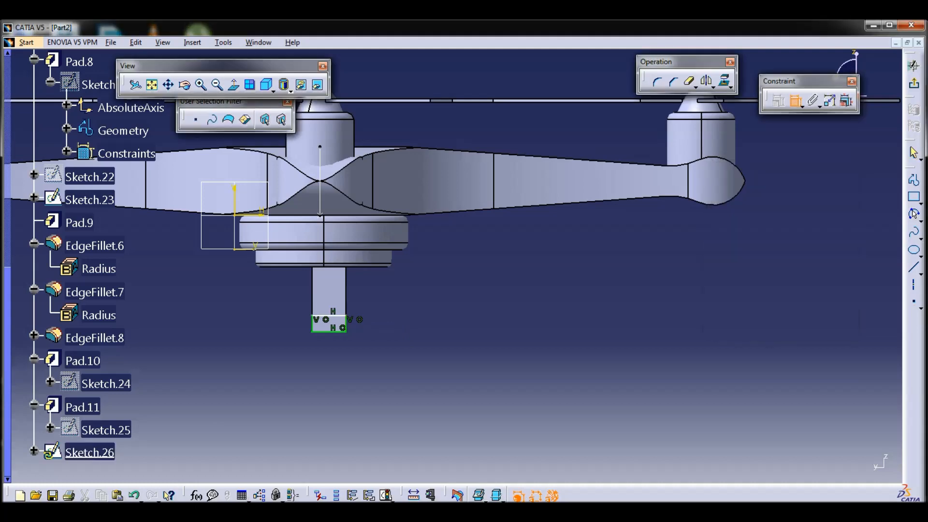
Set the rectangle's height to 5 mm and finish the sketch.
double_click(407, 321)
type("5")
key("Return")
left_click(913, 84)
Extrude the rectangle 10 mm inward under the disc as a foot at the leg's lower end.
middle_click_drag(483, 270, 560, 279)
left_click(679, 108)
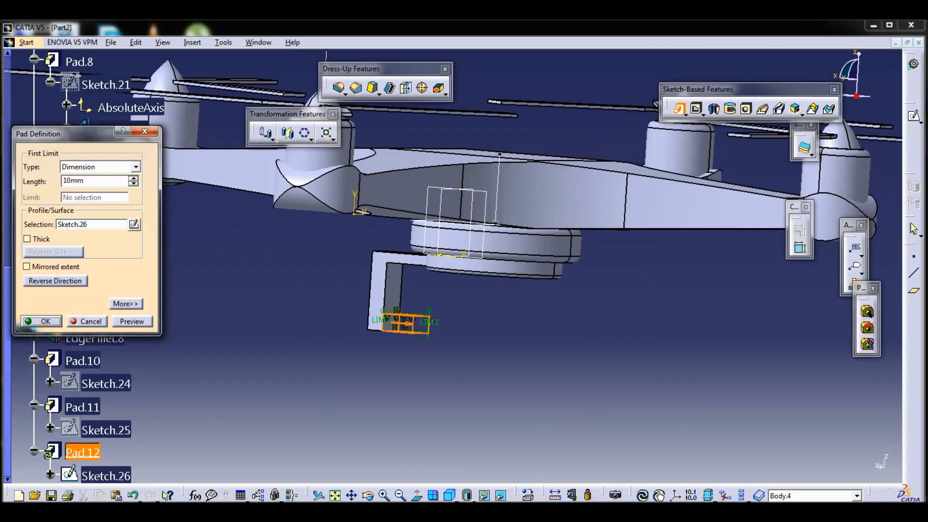
key("Return")
Set the vertical leg's extrusion length in Pad.11 to 25 mm.
middle_click_drag(513, 290, 522, 265)
scroll(72, 367, "down", 1)
double_click(82, 364)
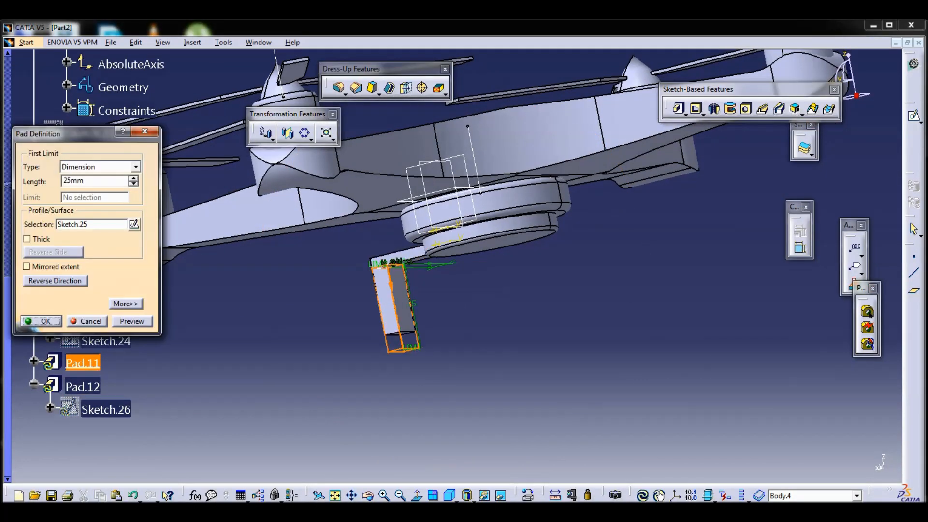
key("Return")
middle_click_drag(486, 312, 372, 334)
Sketch a centered rectangle about 23 mm high on the foot's end face plane and move it over the foot.
left_click(914, 116)
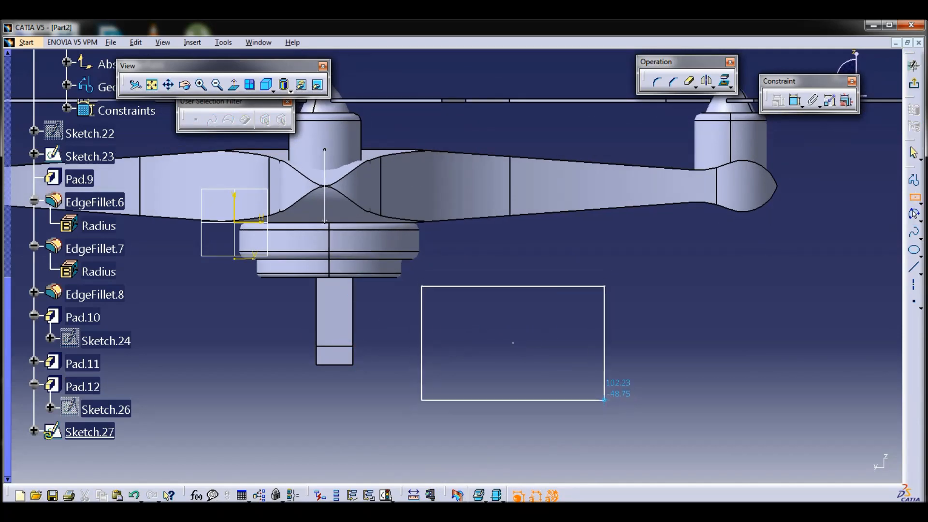
left_click(582, 390)
left_click_drag(520, 296, 358, 319)
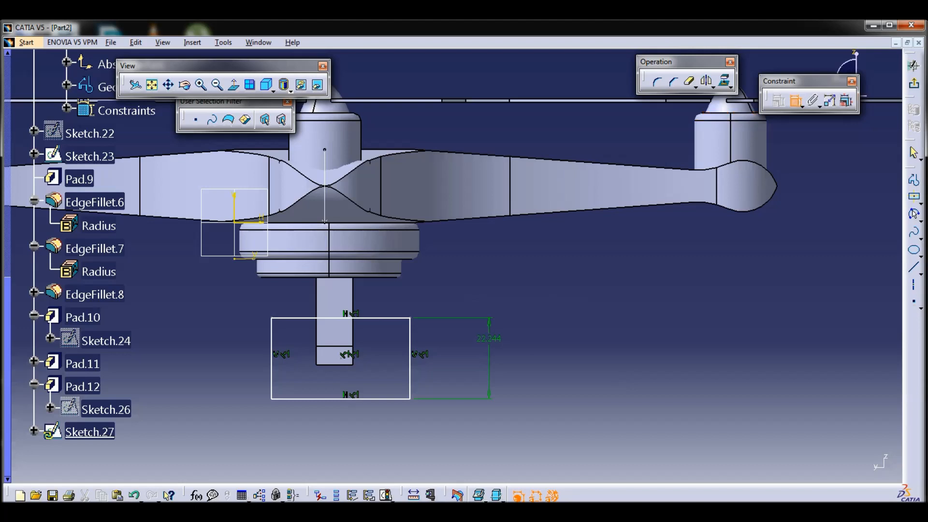
Set the rectangle's height to 20 mm and its width to 40 mm.
double_click(489, 339)
type("20")
key("Return")
double_click(364, 432)
type("40")
key("Return")
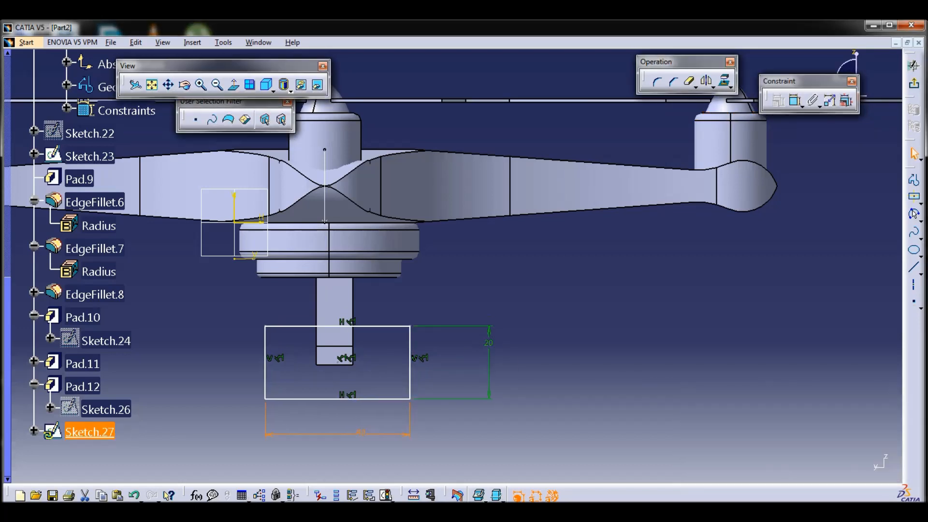
key("Escape")
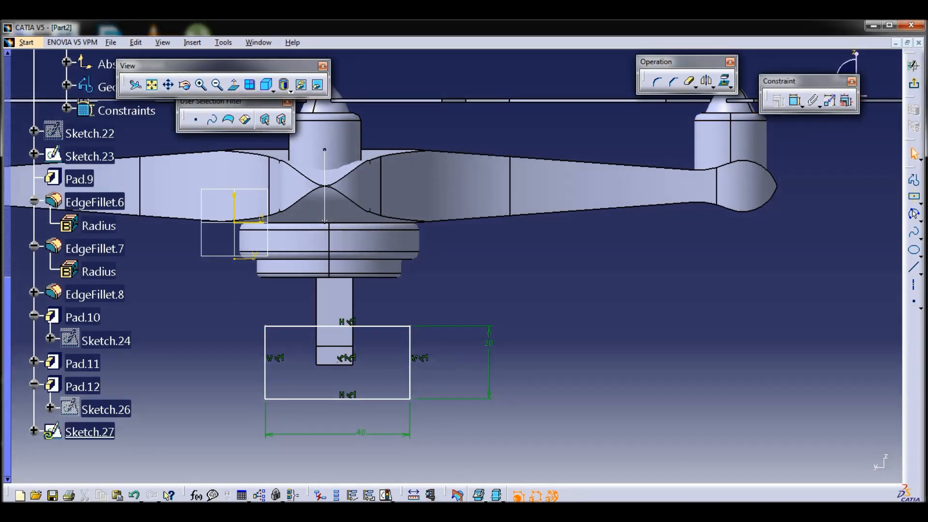
Finish the sketch and extrude the 40 by 20 mm rectangle 10 mm from the foot's end as a camera box.
left_click(914, 84)
left_click(679, 109)
key("Return")
left_click_drag(382, 329, 503, 222)
type("10")
key("Return")
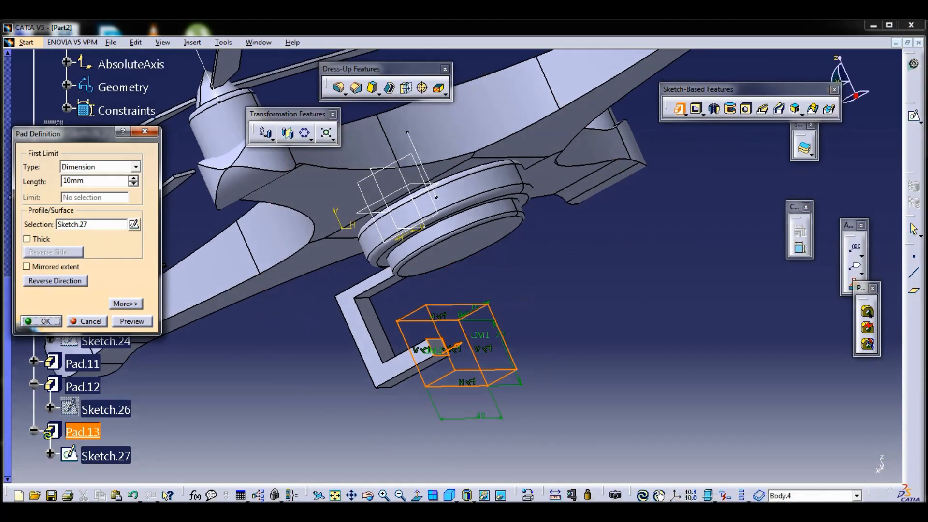
key("Return")
Increase the height dimension of the camera box's profile in Sketch.27 and reposition the rectangle around the foot.
middle_click_drag(483, 242, 450, 421)
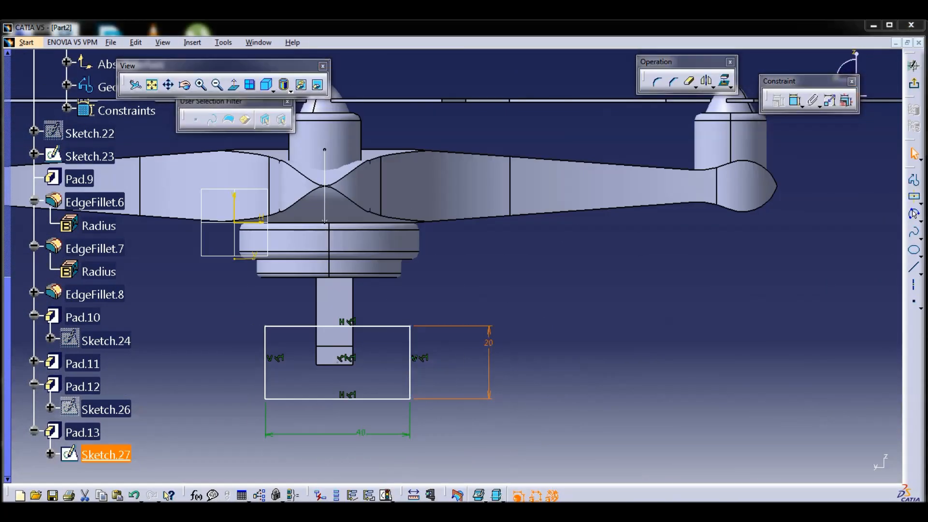
double_click(489, 343)
type("2")
key("Return")
left_click_drag(377, 289, 375, 304)
left_click(914, 83)
middle_click_drag(488, 290, 415, 303)
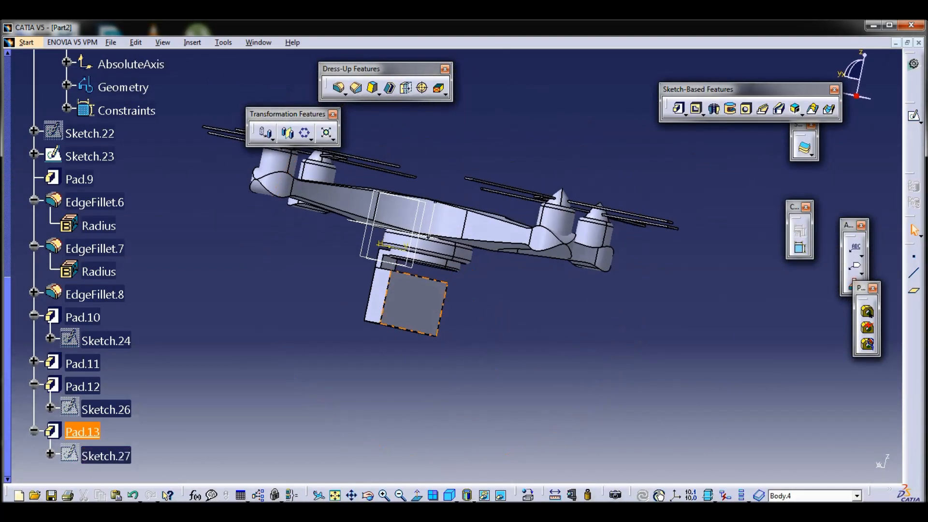
Set the camera box's extrusion length in Pad.13 to 30 mm.
double_click(416, 329)
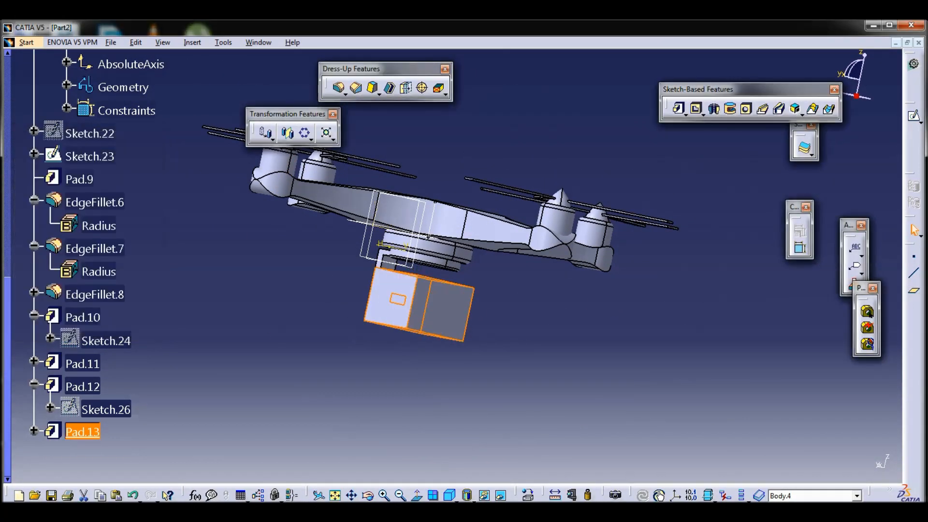
type("30")
key("Return")
mouse_move(414, 303)
middle_mouse_down()
mouse_move(497, 265)
mouse_move(477, 348)
mouse_move(411, 309)
middle_mouse_up()
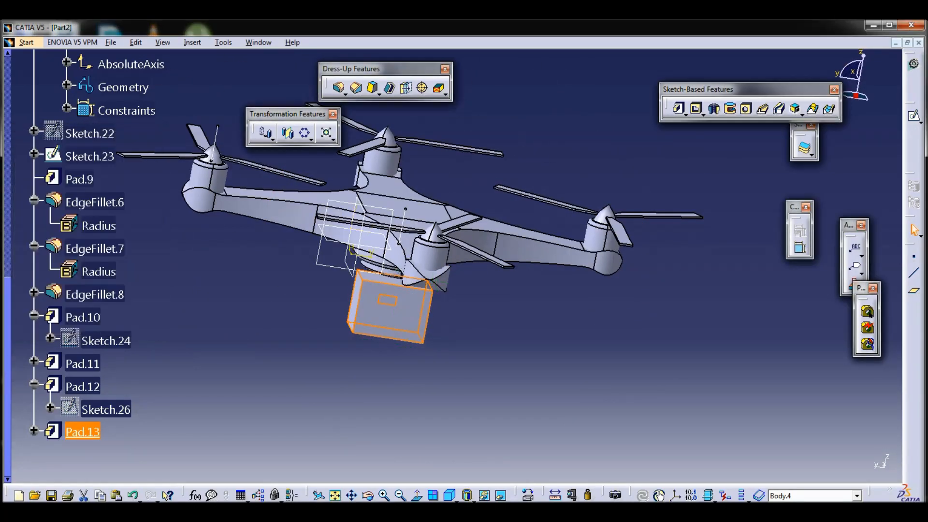
middle_click_drag(411, 309, 426, 270)
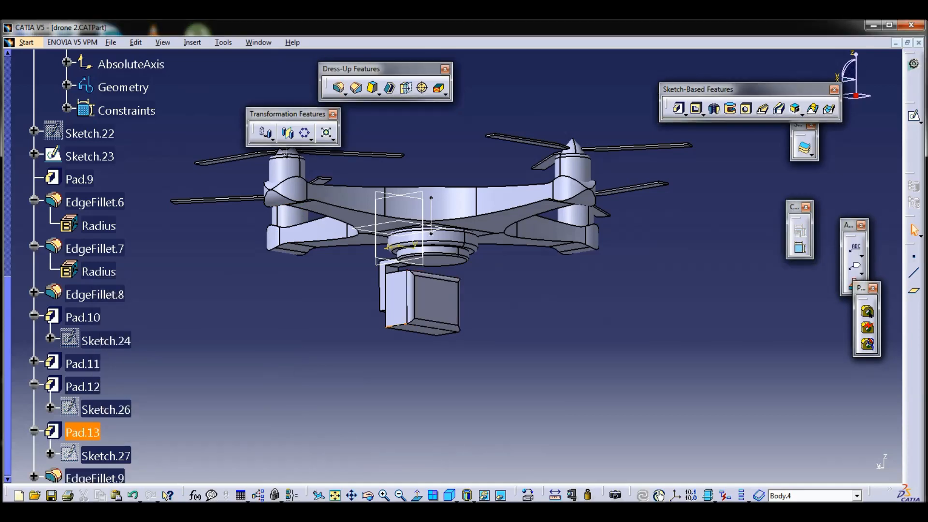
Round the camera box's remaining edges with 3 mm edge fillets.
middle_click_drag(435, 251, 454, 241)
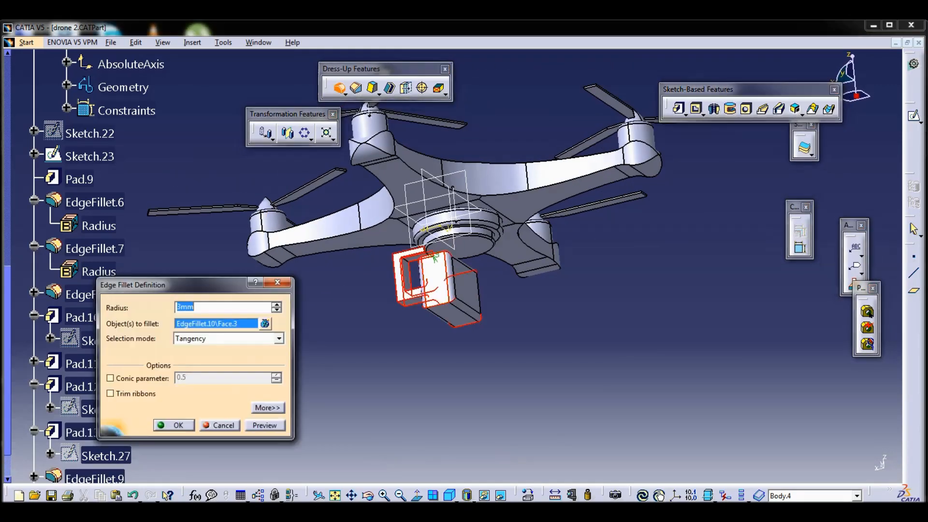
key("Return")
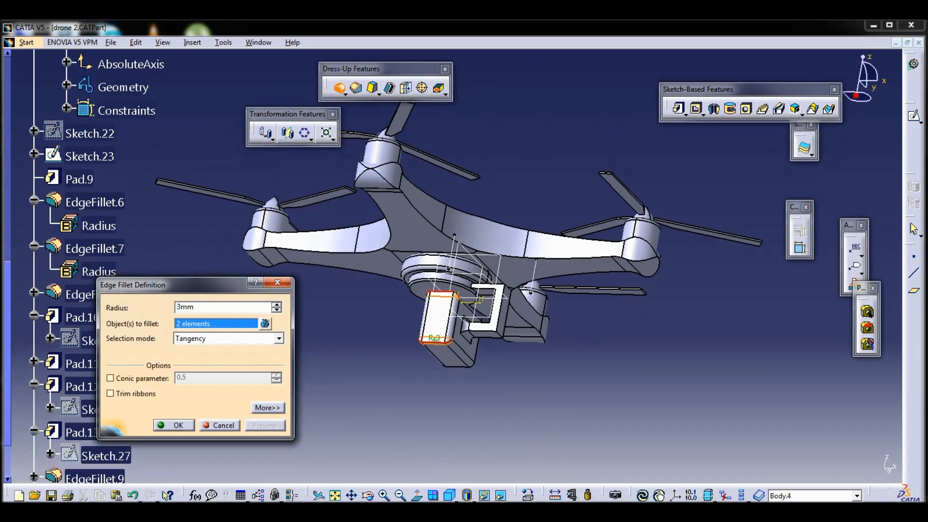
middle_click_drag(428, 255, 404, 314)
Sketch a circle of 12 mm radius in the middle of the camera box's front face.
left_click(400, 327)
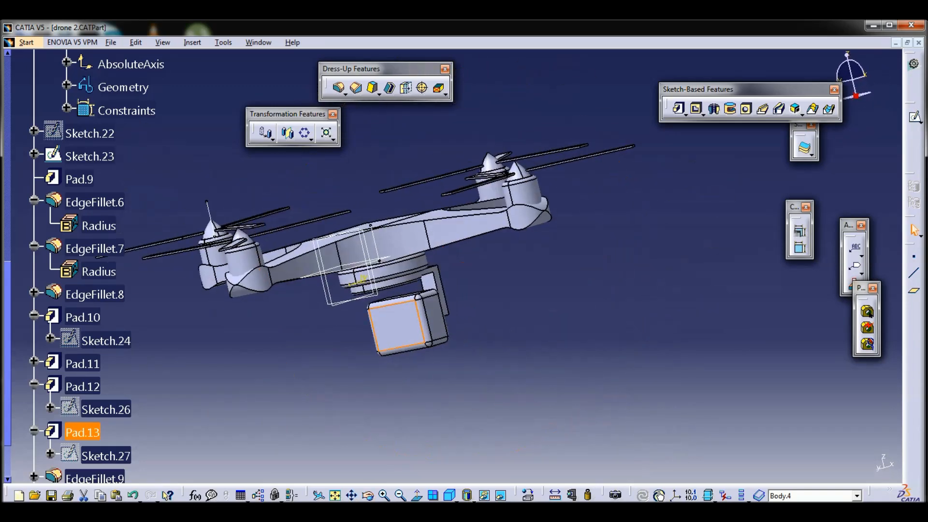
left_click(913, 116)
left_click(921, 221)
left_click(821, 234)
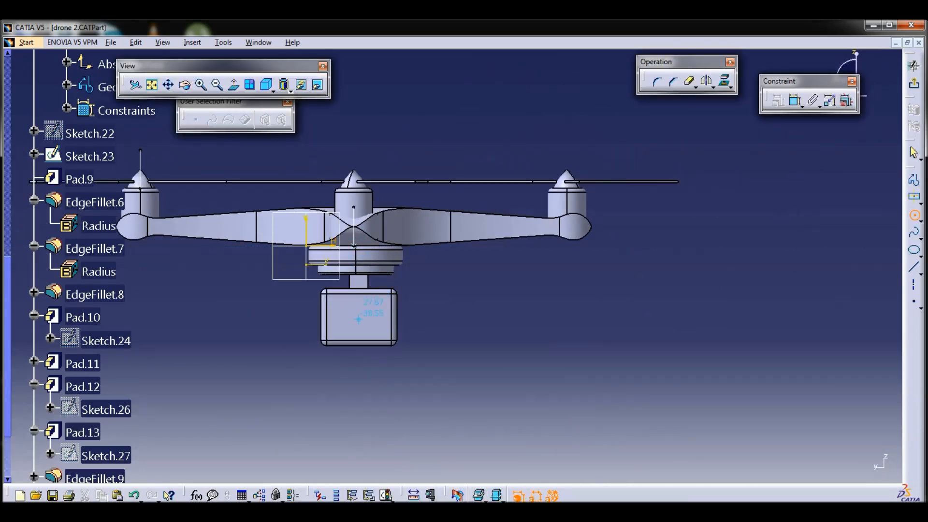
left_click(452, 347)
double_click(453, 347)
type("12.123mm")
key("Return")
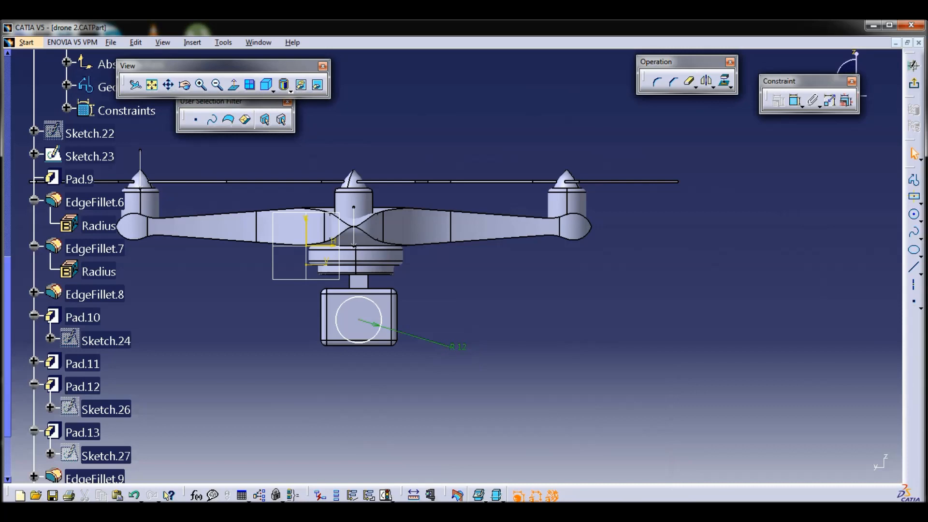
Finish the sketch and extrude the circle 20 mm outward from the box as the camera lens barrel.
left_click(913, 84)
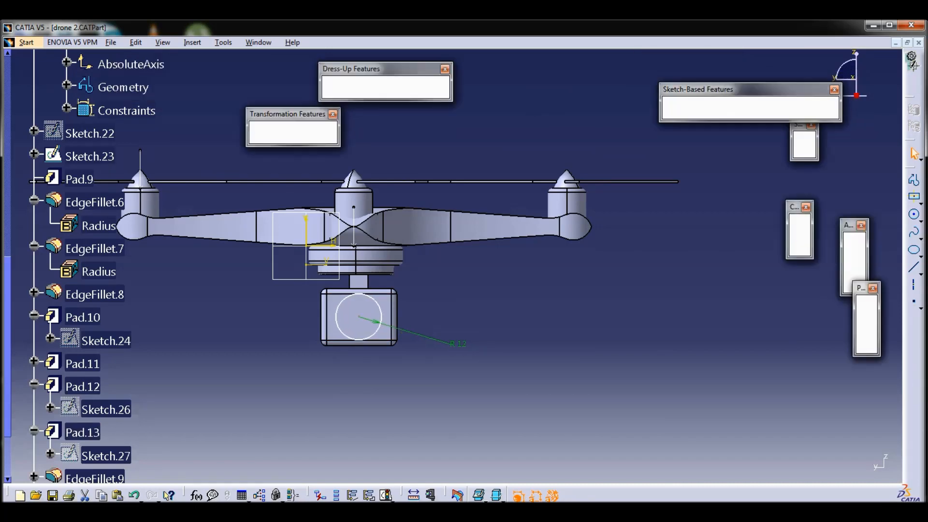
left_click(679, 109)
middle_click_drag(435, 310, 387, 300)
key("Return")
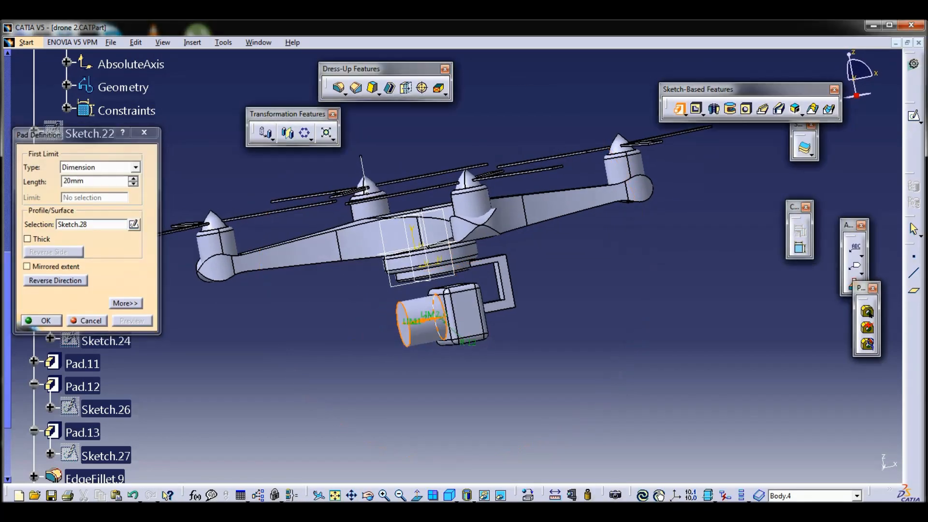
Sketch a circle of 10 mm radius on the lens barrel's end face and make it concentric with the barrel.
left_click(915, 117)
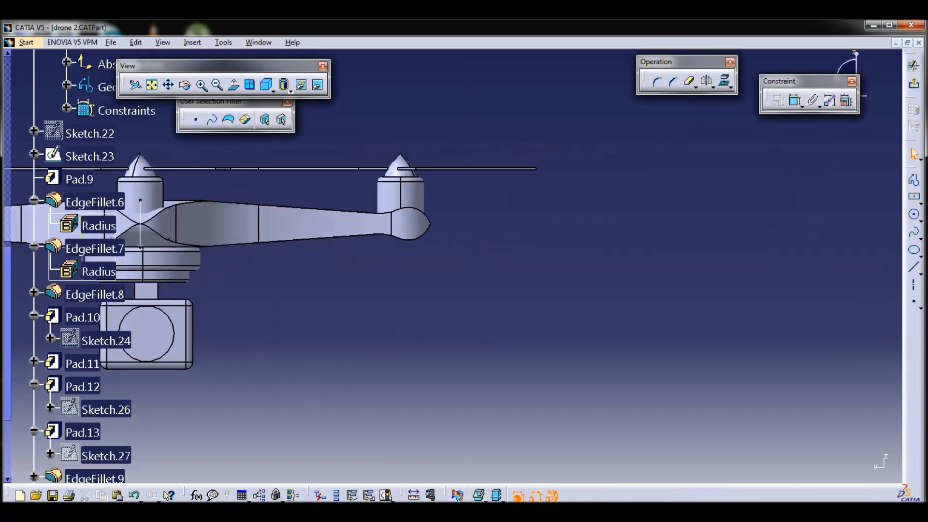
middle_click_drag(146, 332, 513, 326)
left_click(795, 100)
left_click(696, 357)
double_click(697, 357)
type("10")
key("Return")
left_click(779, 101)
left_click(802, 309)
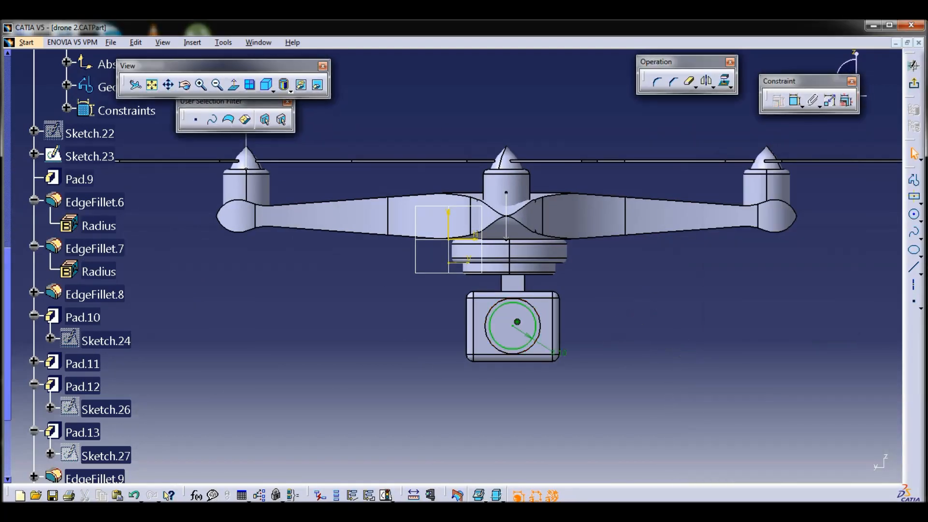
Finish the sketch and cut the 10 mm radius circle into the lens barrel as a 10 mm deep pocket.
left_click(914, 65)
left_click(697, 108)
type("10")
key("Return")
Set the lens pocket's depth in Pocket.1 to 5 mm.
middle_click_drag(324, 386, 435, 338)
double_click(87, 400)
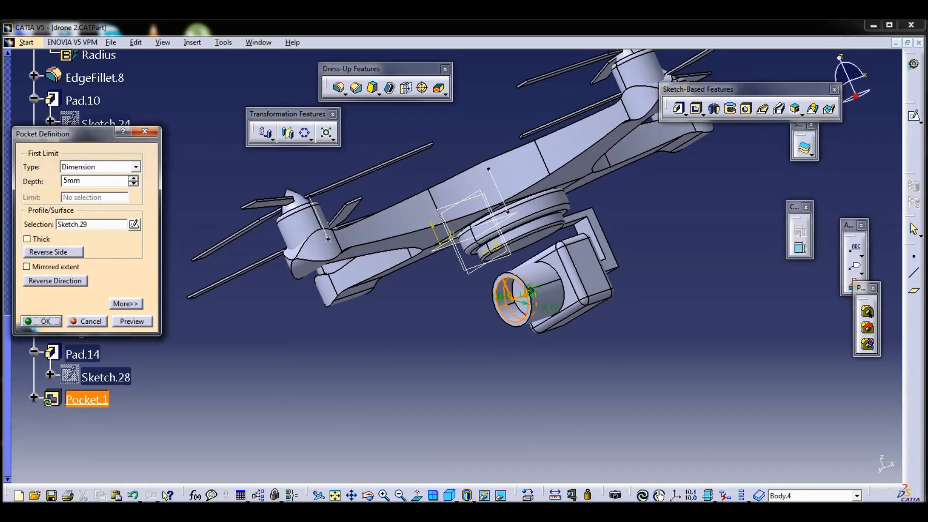
key("Return")
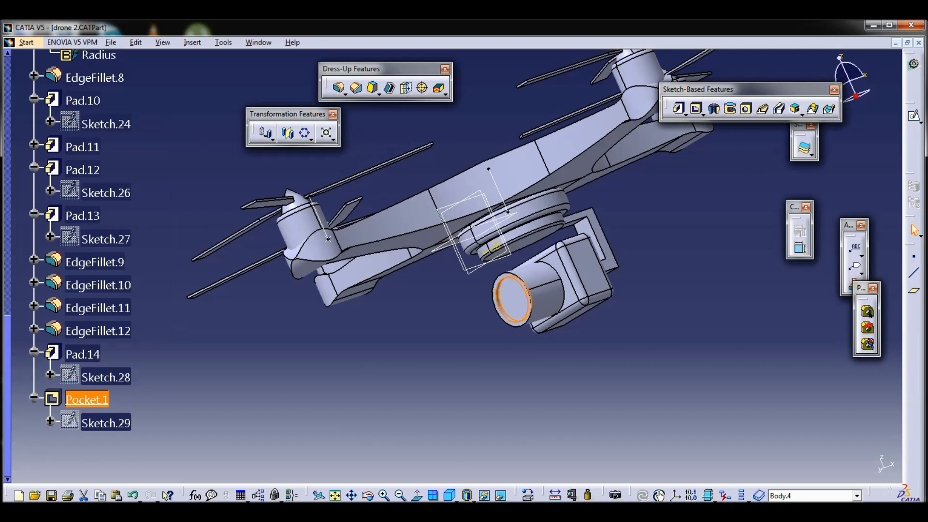
Sketch a circle of 8 mm radius on the lens pocket's floor and make it concentric with the pocket.
left_click(914, 116)
type("8")
key("Return")
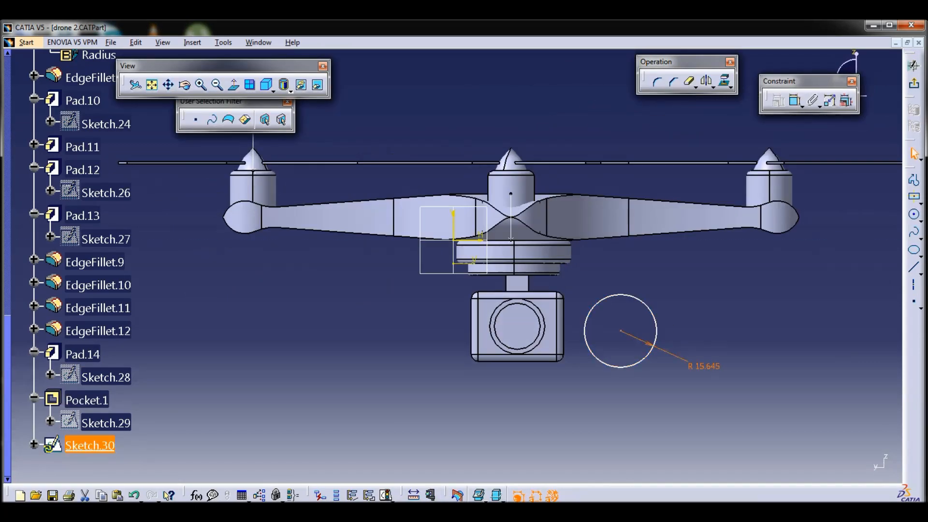
left_click(540, 328, "ctrl")
left_click(778, 101)
left_click(792, 216)
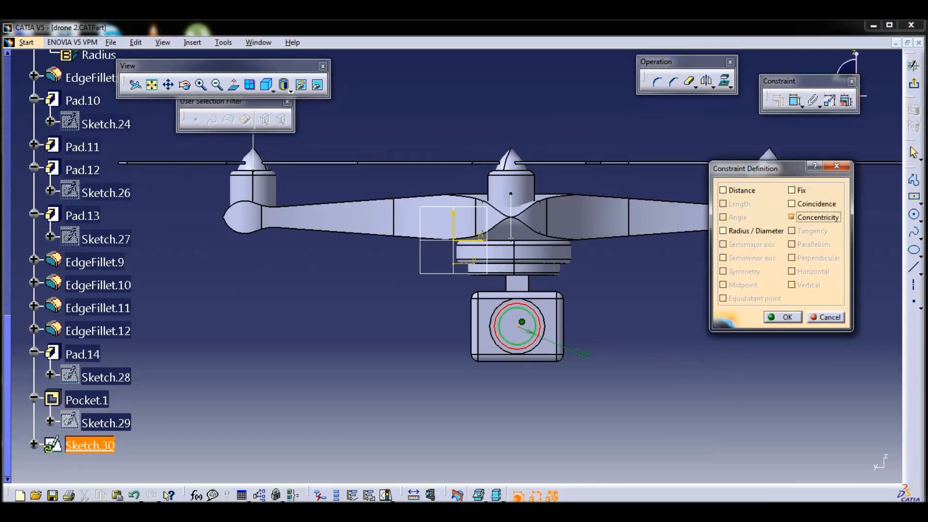
left_click(786, 316)
Finish the sketch and cut the 8 mm radius circle as a second lens pocket with its direction reversed.
left_click(913, 83)
left_click(697, 109)
left_click(132, 321)
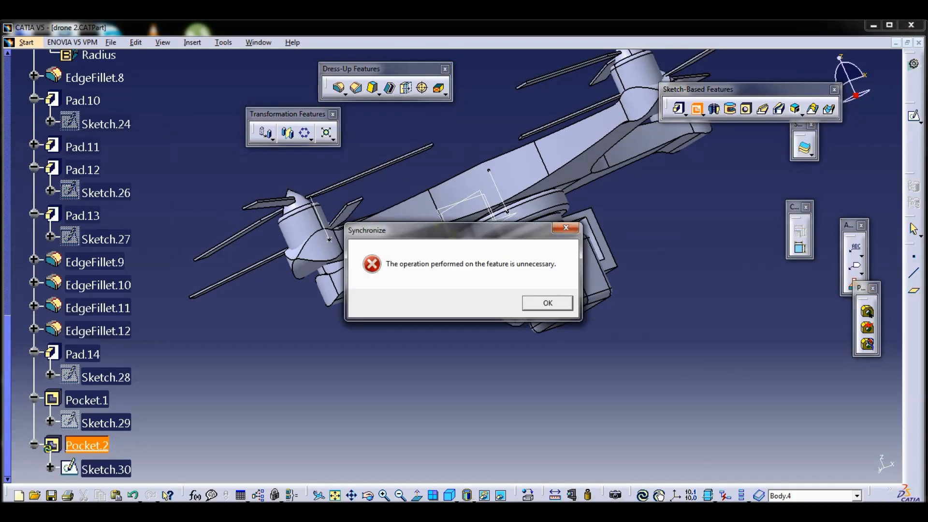
left_click(547, 302)
left_click(55, 281)
left_click(132, 321)
left_click(41, 321)
Sketch a centered rectangle about 13 mm wide on the inner lens pocket's floor.
left_click(913, 117)
left_click(515, 299)
left_click(914, 197)
left_click(202, 85)
left_click(575, 398)
left_click(648, 410)
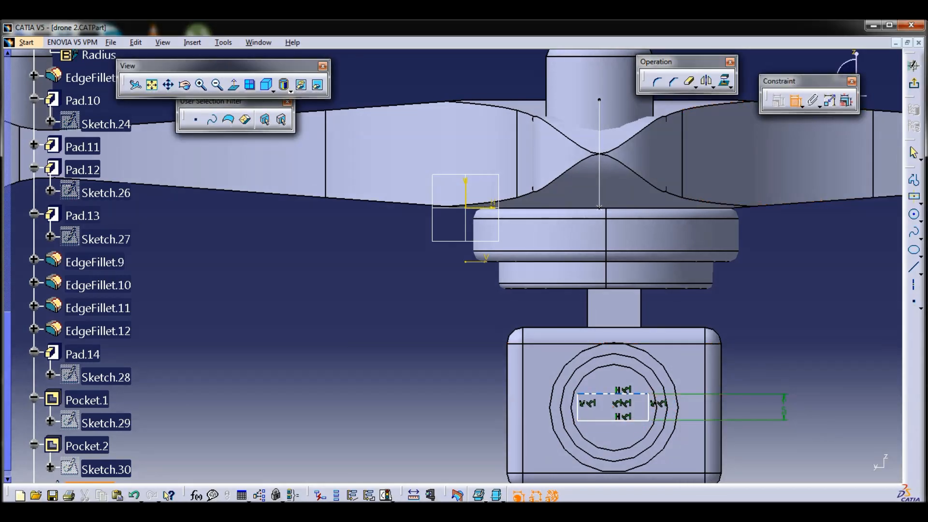
Set the lens rectangle's width to 15 mm.
double_click(683, 307)
type("15mm")
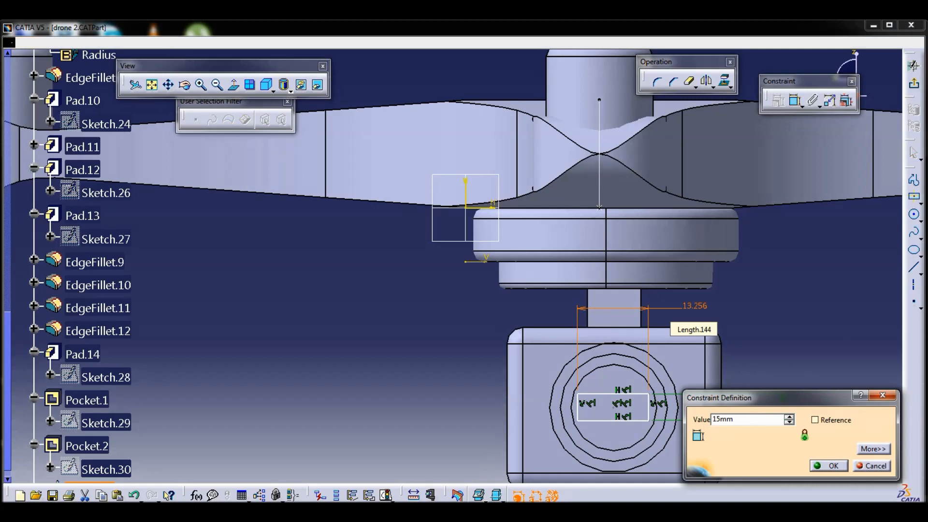
key("Return")
left_click_drag(629, 394, 635, 394)
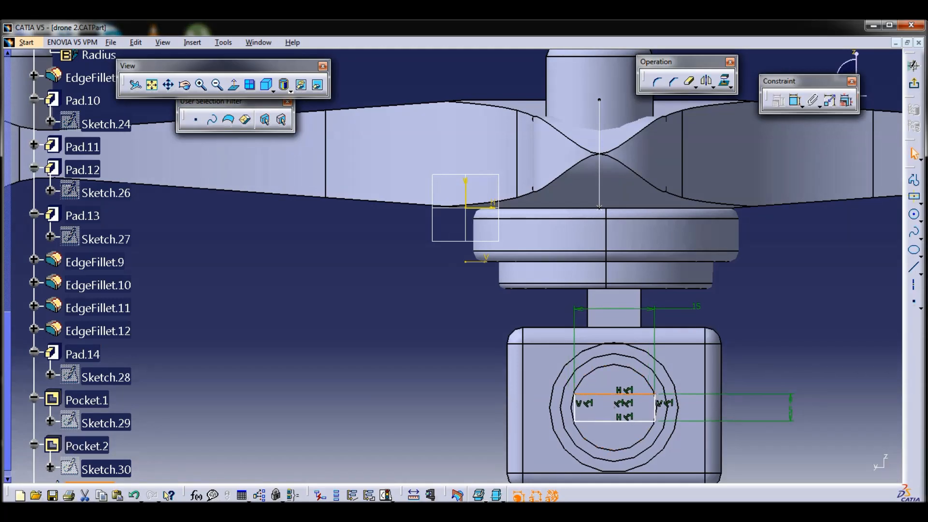
Set the lens rectangle's width to 12 mm.
double_click(697, 306)
type("12")
key("Return")
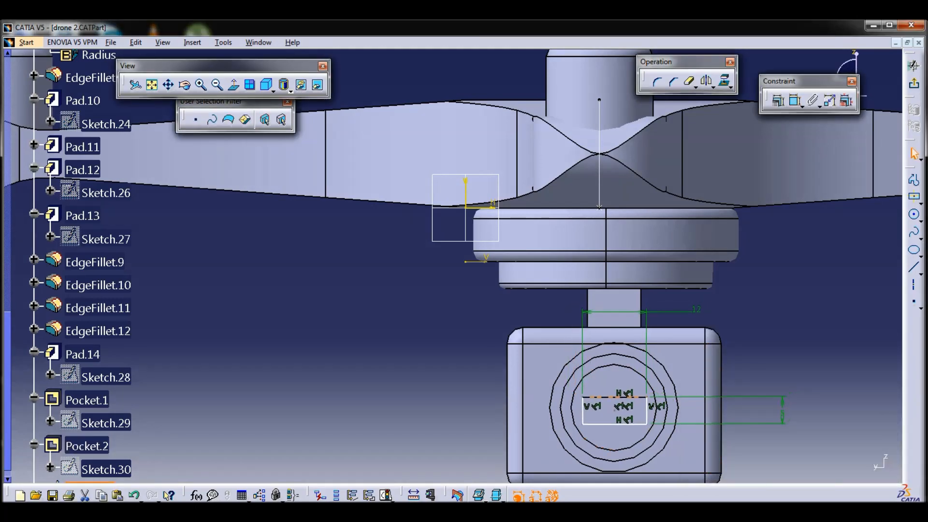
Finish the rectangle sketch and cut it as a 2 mm deep pocket in the lens floor.
left_click(914, 65)
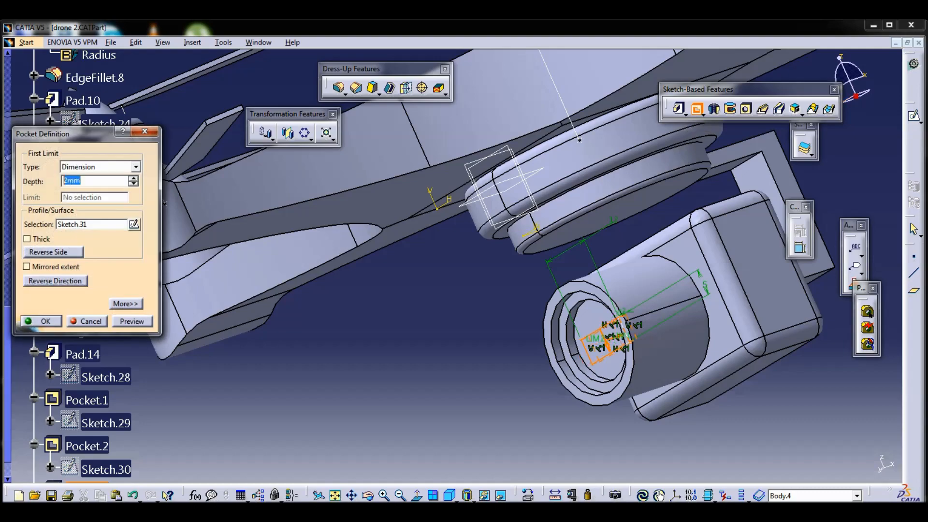
key("Return")
Sketch a circle centered on the camera housing's side face and set its radius to 7 mm.
mouse_move(624, 310)
middle_mouse_down()
mouse_move(612, 208)
mouse_move(549, 435)
middle_mouse_up()
left_click(914, 116)
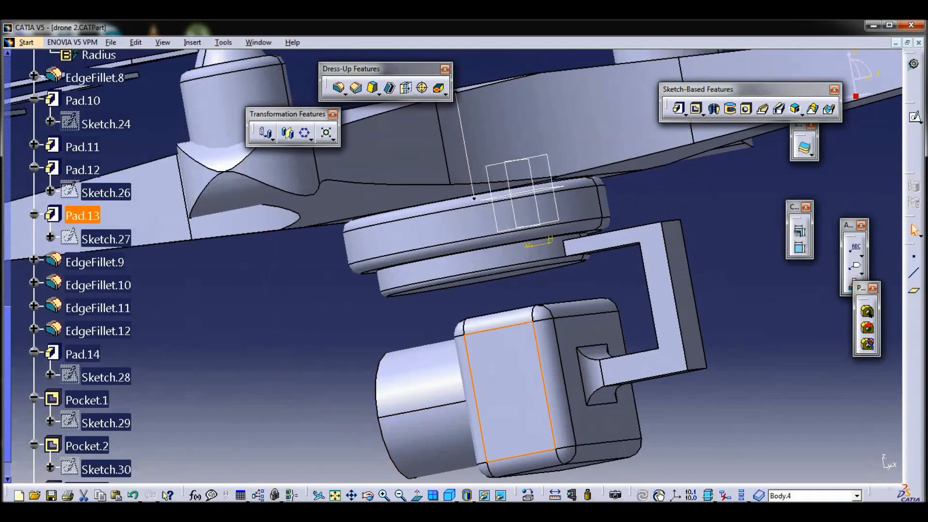
left_click(537, 191)
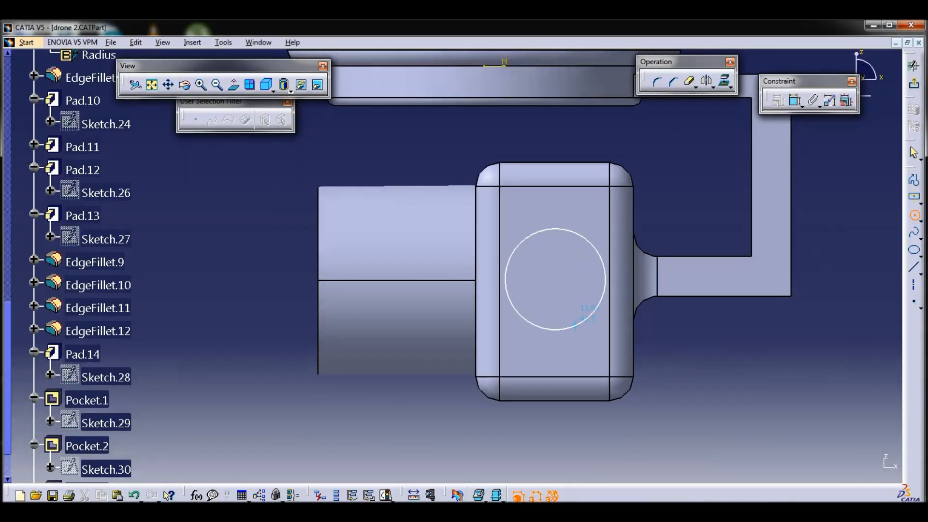
left_click(795, 100)
left_click(654, 360)
double_click(654, 360)
type("7")
key("Return")
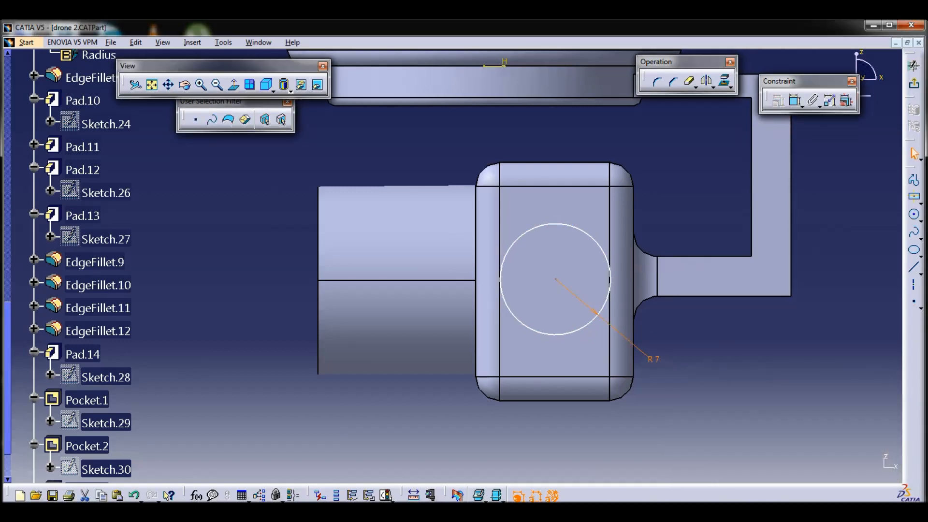
Pad the circle 10 mm outward from the camera's side face and revise the pad length to 8 mm.
left_click(914, 83)
left_click(679, 109)
type("10")
key("Return")
middle_click_drag(317, 376, 535, 375)
scroll(536, 375, "down", 3)
double_click(82, 408)
type("8")
key("Return")
Sketch a circle on the camera housing's opposite side face and set its radius to 8 mm.
middle_click_drag(309, 333, 502, 334)
left_click(182, 267)
left_click(914, 116)
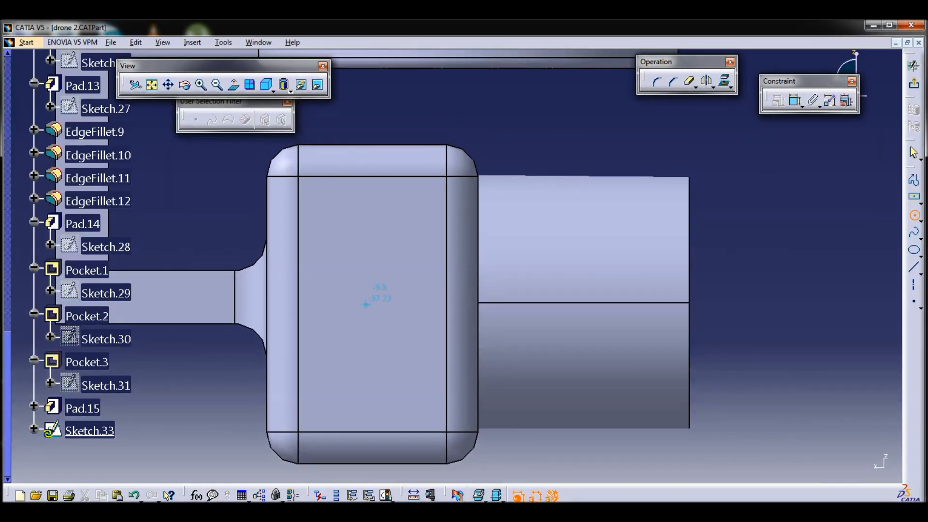
left_click(365, 305)
left_click(442, 323)
left_click(795, 101)
left_click(750, 370)
double_click(751, 371)
type("8")
key("Return")
Recenter the circle on the face and change its radius to 6 mm and finally to 7 mm.
left_click_drag(364, 305, 374, 307)
double_click(754, 370)
type("6")
key("Return")
double_click(754, 370)
type("7")
key("Return")
left_click_drag(754, 370, 749, 368)
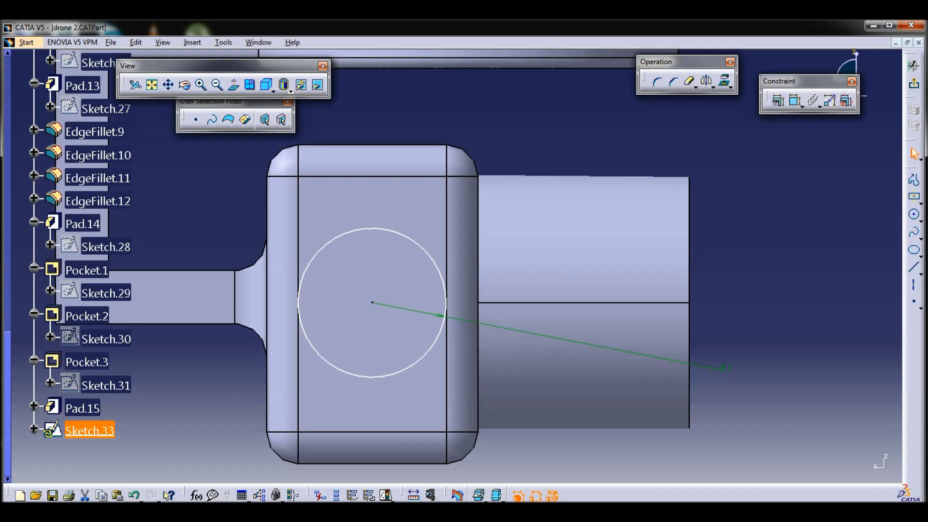
Finish the sketch and pad the circle outward from the camera's second side face.
left_click(914, 82)
left_click(680, 109)
key("Return")
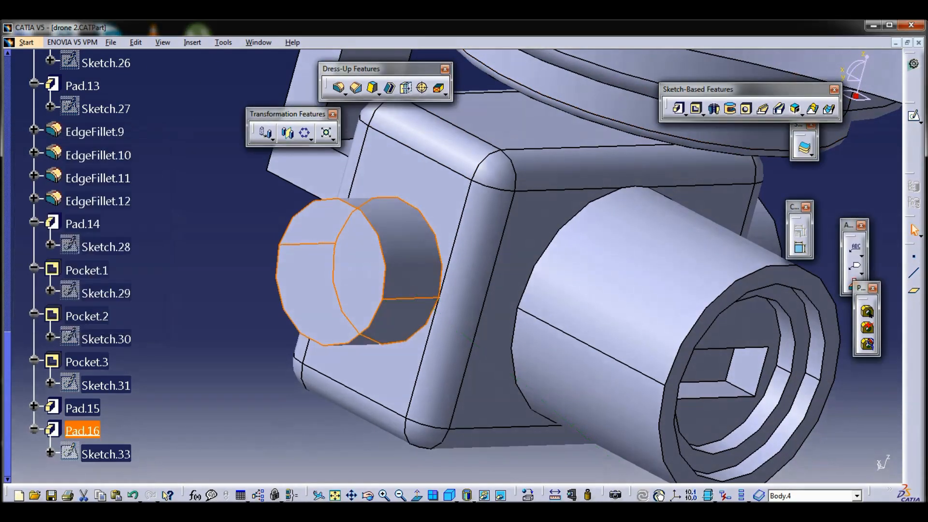
Fillet the outer edge of the new side knob and set the fillet radius to 1 mm.
left_click(339, 88)
key("Return")
scroll(100, 389, "down", 3)
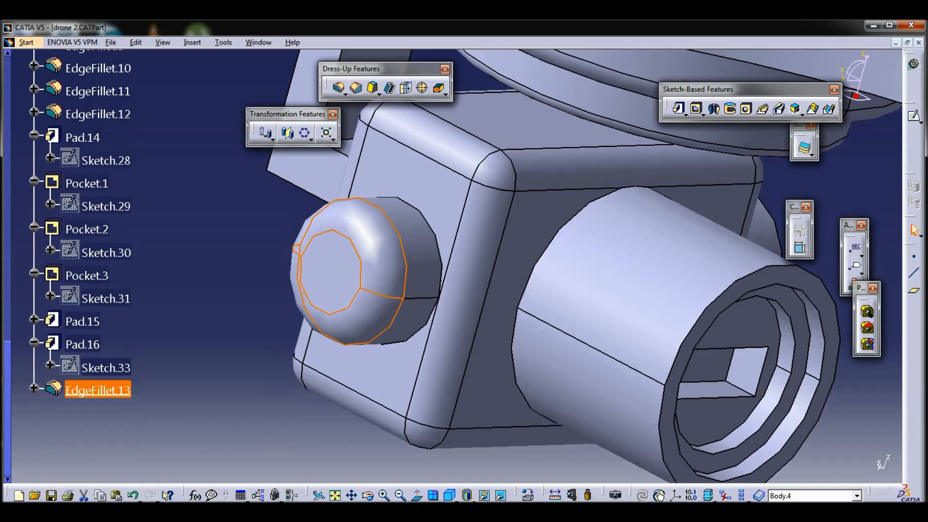
double_click(99, 390)
type("1")
key("Return")
Fillet the base edge where the side knob meets the camera housing.
left_click(441, 271)
left_click(339, 88)
key("Return")
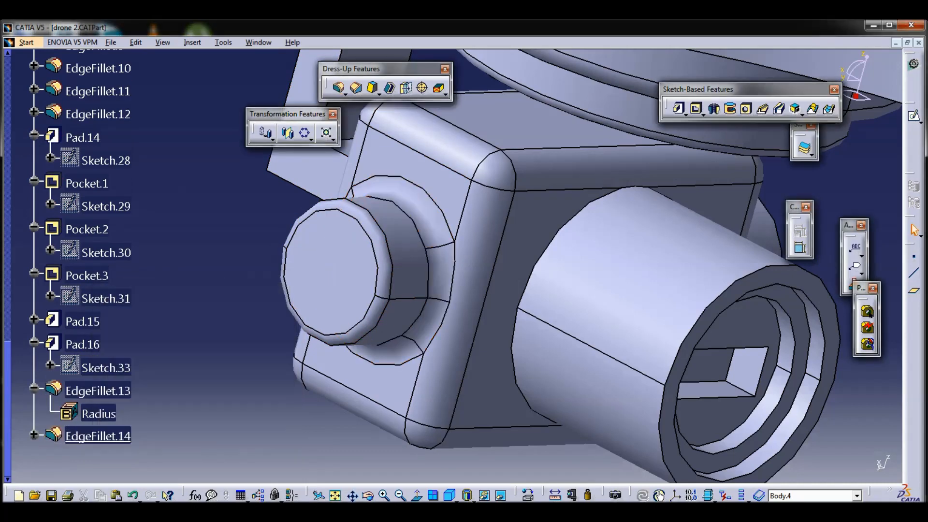
Fillet the outer edge and the base edge of the knob on the camera's other side.
middle_click_drag(580, 300, 367, 319)
middle_click_drag(628, 232, 633, 310)
left_click(716, 213)
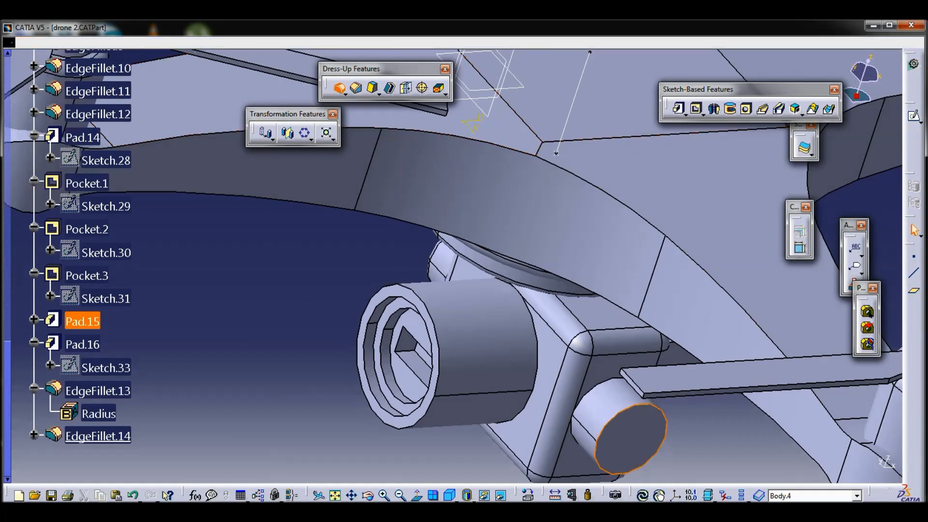
key("Return")
left_click(574, 409)
left_click(339, 88)
key("Return")
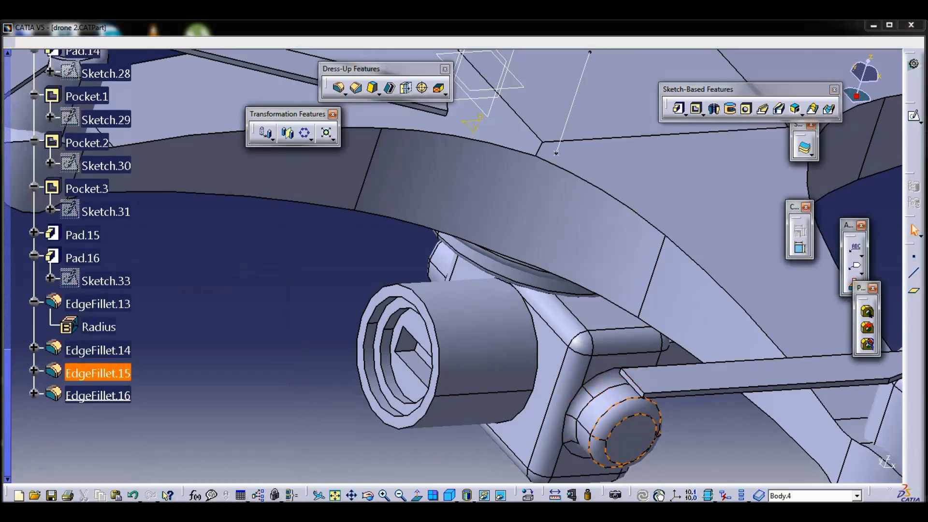
Round the corner edges of the camera bracket with edge fillets, using a 5 mm radius for the last one.
middle_click_drag(599, 428, 348, 343)
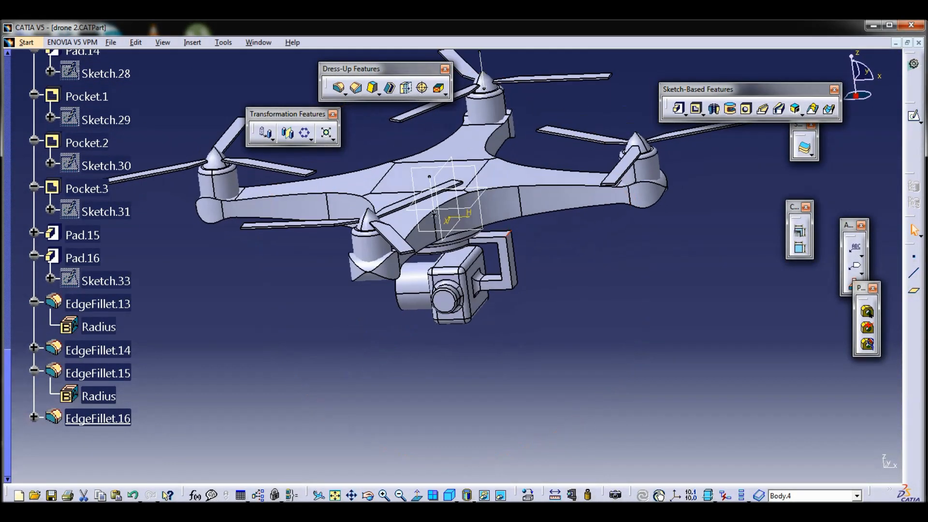
left_click(338, 88)
key("Return")
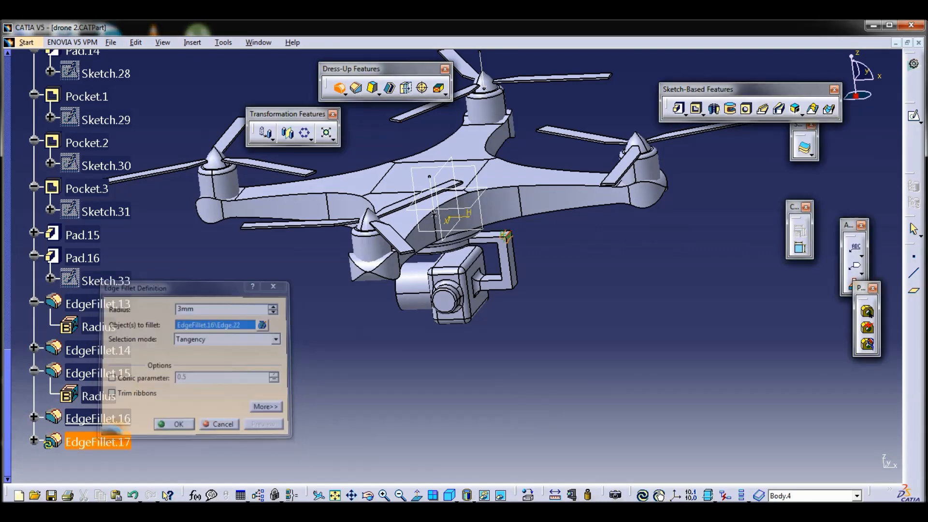
middle_click_drag(476, 333, 471, 227)
left_click(339, 88)
key("Return")
left_click(471, 254)
left_click(339, 88)
key("Return")
middle_click_drag(527, 160, 430, 303)
left_click(340, 88)
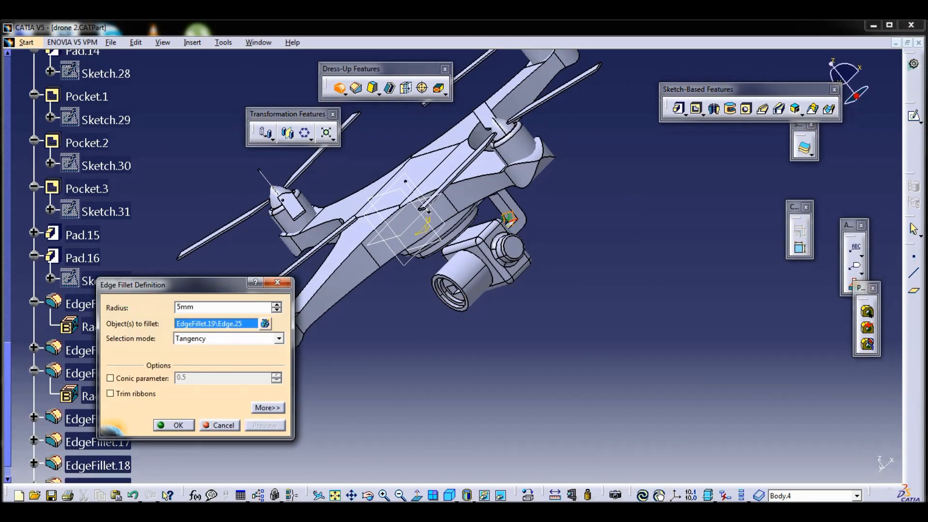
key("Return")
Sketch a 3 mm radius circle on the drone's underside, just outside one corner of the central square.
middle_click_drag(541, 360, 498, 423)
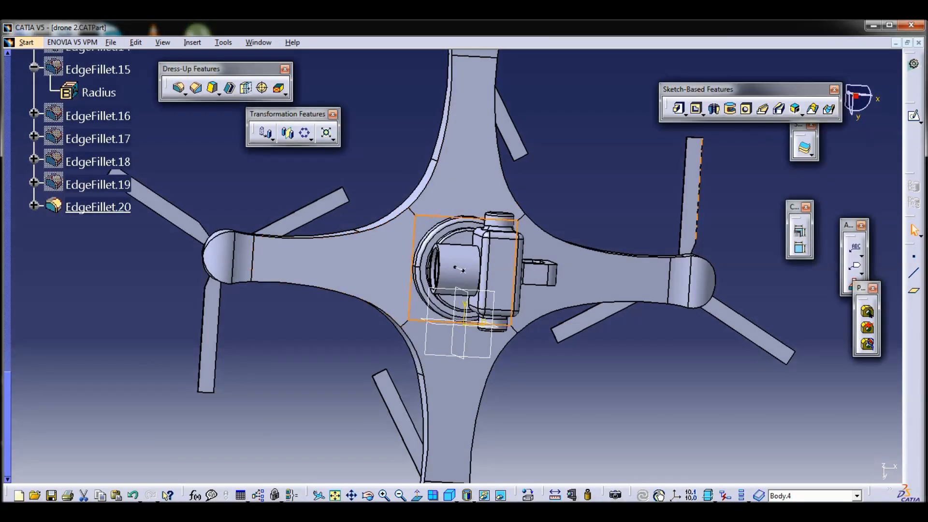
left_click(460, 269)
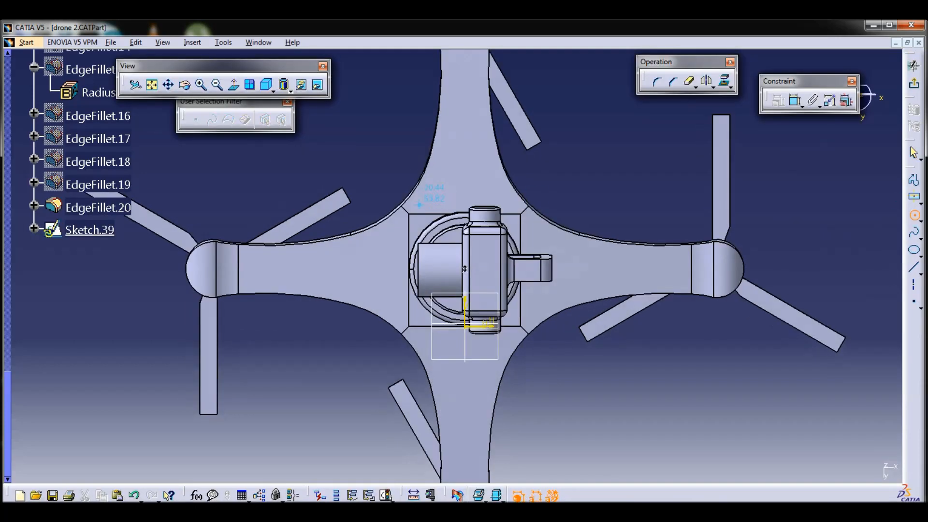
left_click(422, 201)
left_click(422, 208)
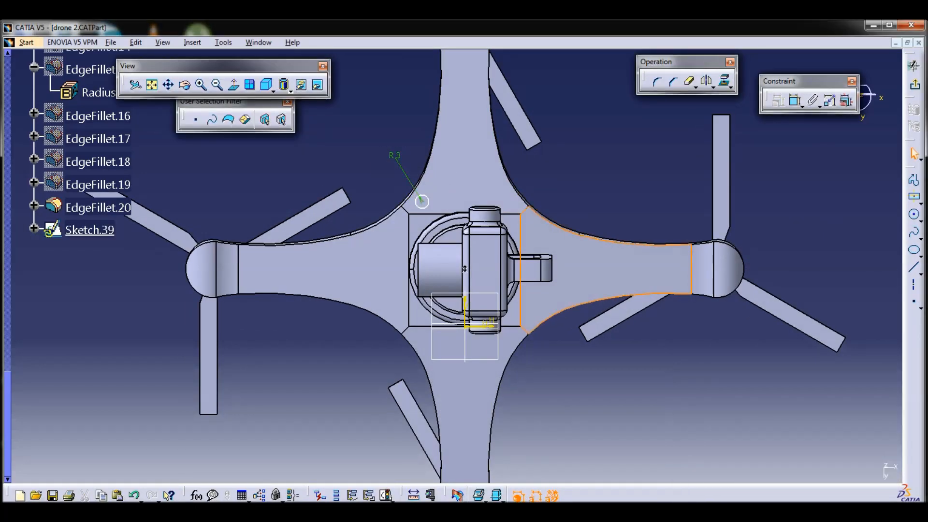
left_click(913, 84)
Sketch a second 3 mm radius circle on the underside of the arm on the bracket side.
left_click(604, 278)
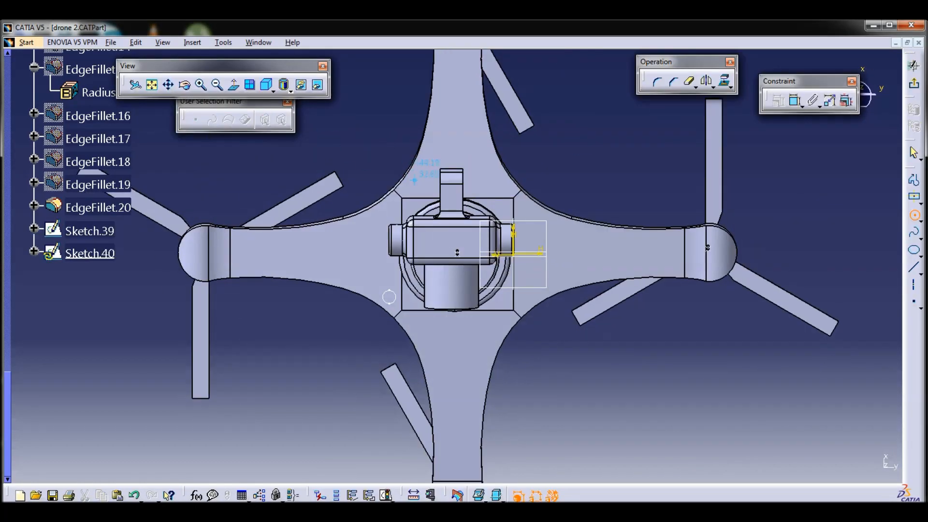
double_click(360, 116)
type("3")
key("Return")
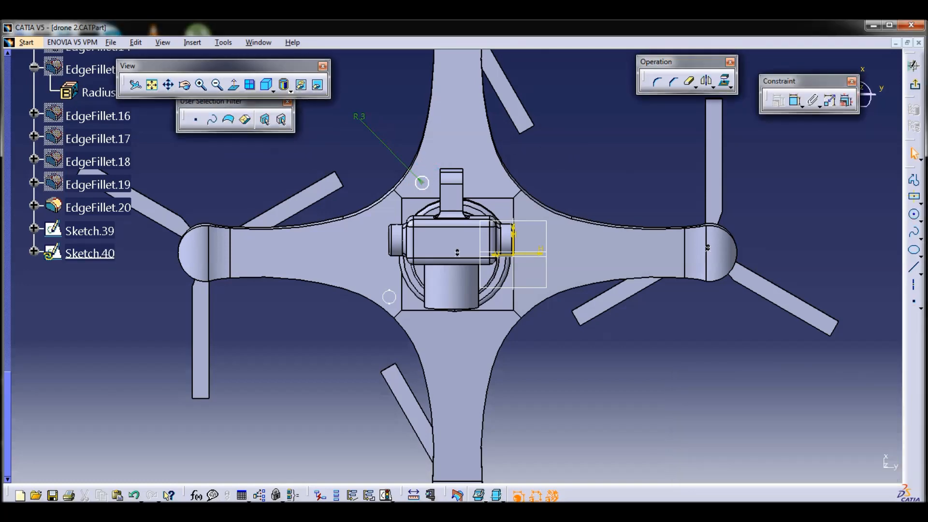
left_click(913, 84)
Create a center point in each of the two underside circles.
left_click(915, 258)
left_click(232, 324)
left_click(198, 373)
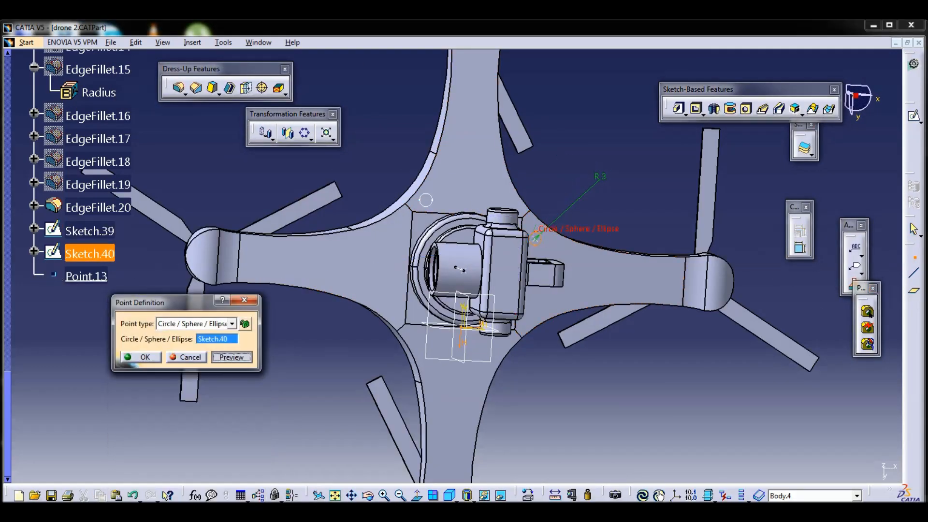
left_click(143, 357)
left_click(914, 259)
left_click(156, 356)
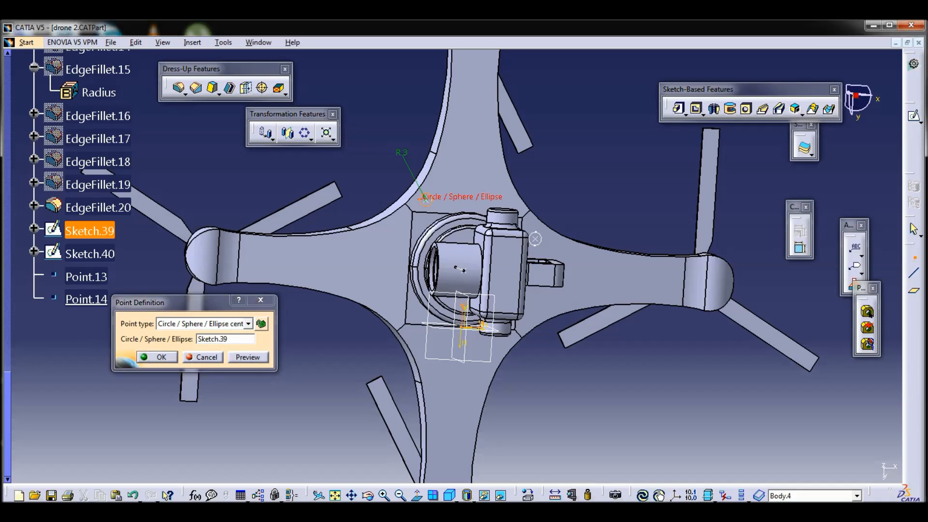
Switch to the Wireframe and Surface Design workbench.
left_click(26, 42)
mouse_move(82, 68)
left_click(227, 282)
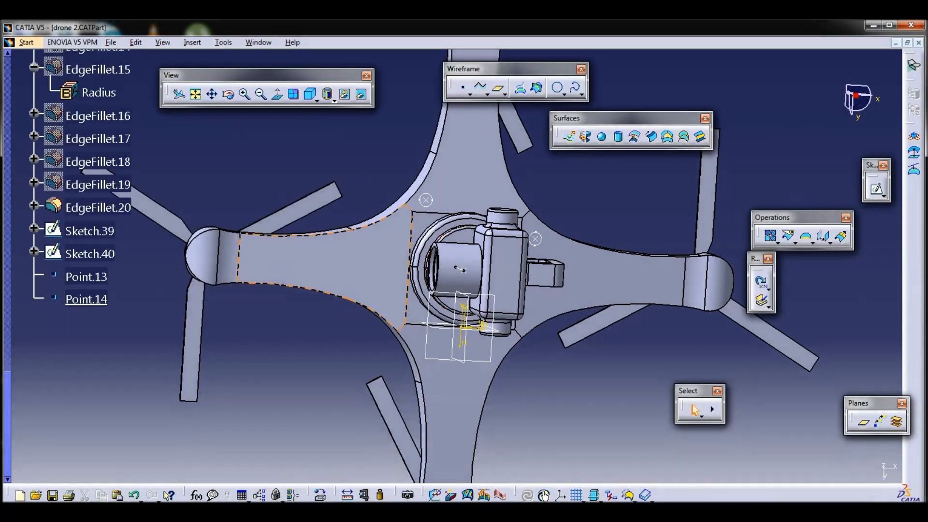
Create a point by coordinates at X 0, Y 0 and Z -60 mm from the origin.
middle_click_drag(348, 290, 425, 358)
left_click(464, 88)
left_click(201, 356)
left_click(464, 88)
left_click(248, 324)
left_click(183, 334)
left_click(194, 372)
left_click(157, 445)
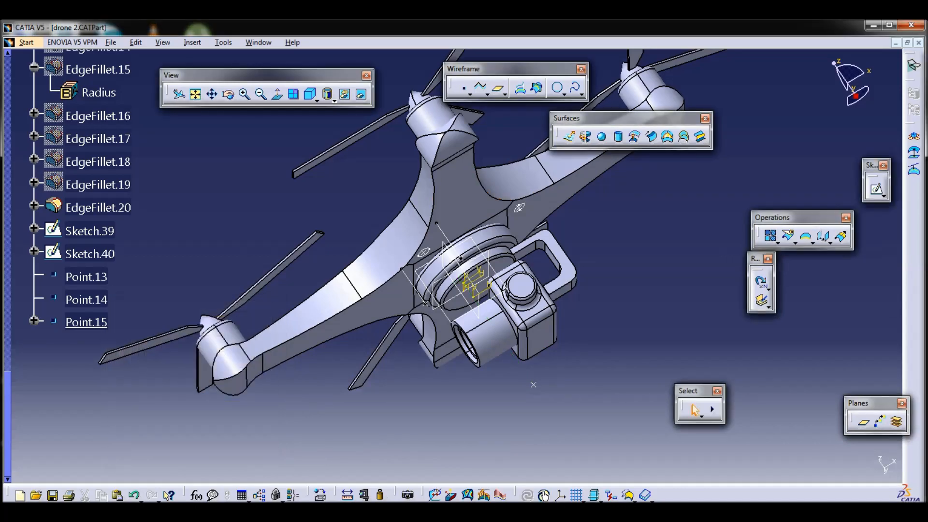
Create a point by coordinates below the second circle, using its center Point.13 as the reference.
left_click(464, 88)
left_click(86, 277)
left_click(231, 445)
left_click(144, 445)
left_click(481, 88)
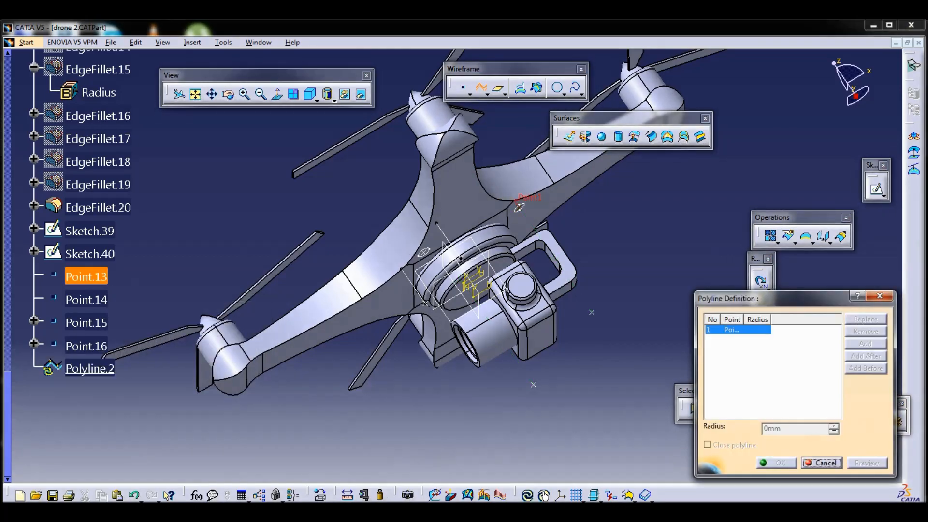
left_click(591, 312)
left_click(533, 385)
middle_click_drag(423, 252, 435, 271)
left_click(822, 463)
Replace Point.15 with a point below the first circle and create a polyline through the four points linking both circle centers.
double_click(86, 322)
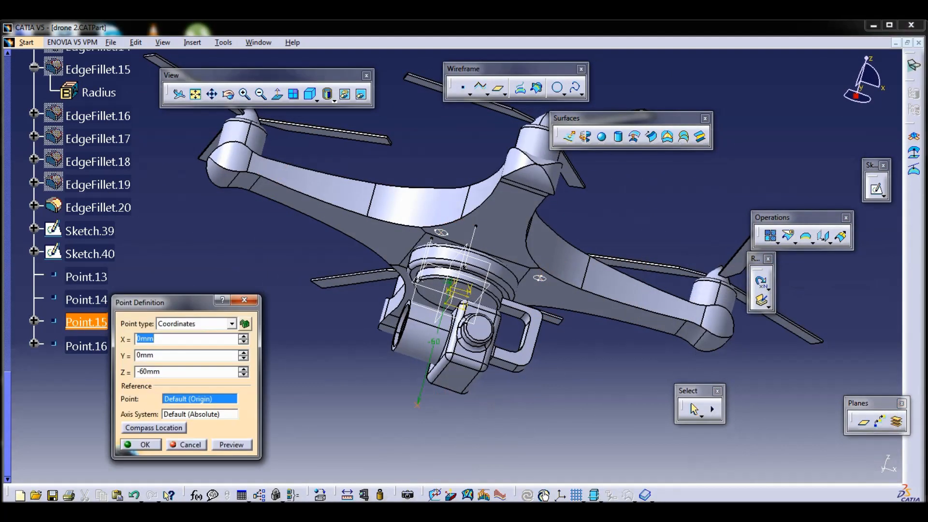
left_click(90, 231)
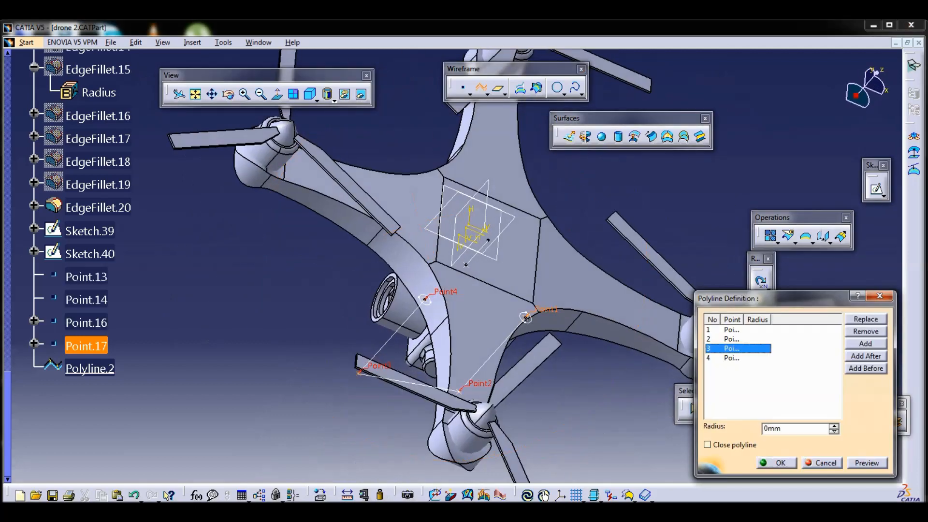
left_click(730, 339)
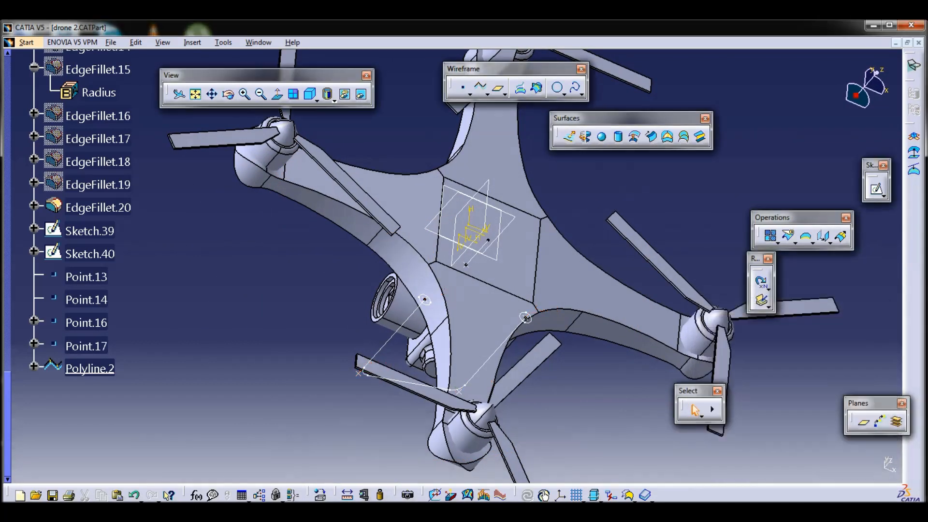
Return to Part Design and create a rib that sweeps the underside circle along the polyline.
left_click(26, 42)
mouse_move(60, 70)
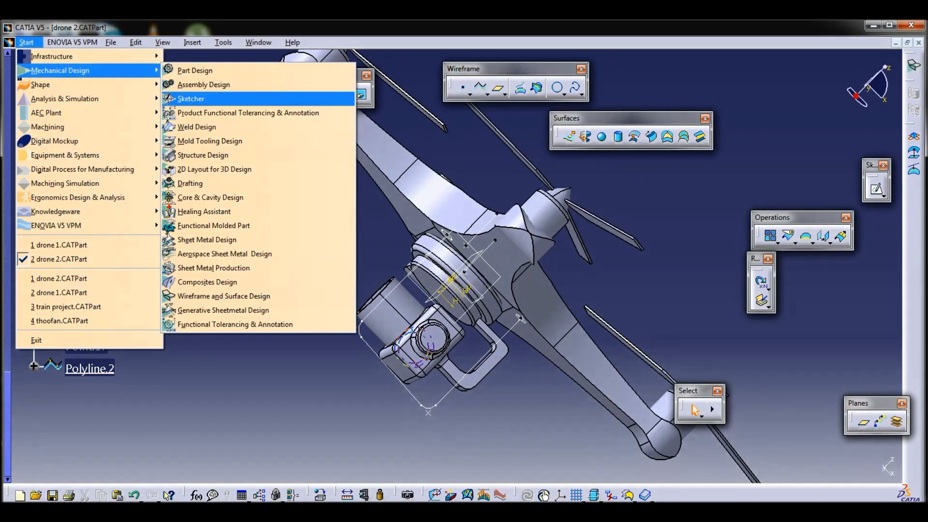
left_click(195, 71)
left_click(763, 109)
left_click(520, 318)
left_click(502, 336)
left_click(200, 261)
left_click(114, 260)
Apply a black fill color to both landing gear ribs, Rib.2 and Rib.3.
middle_click_drag(368, 295, 493, 180)
middle_click_drag(496, 212, 500, 261)
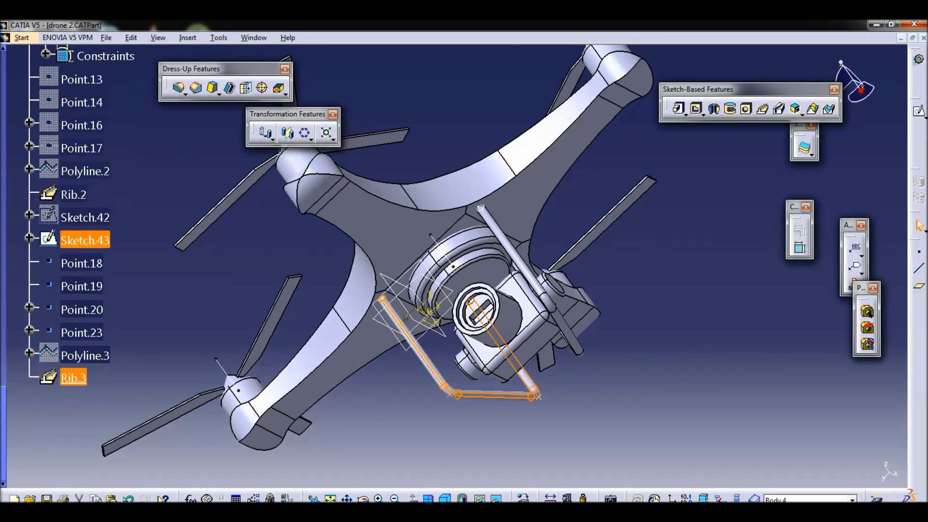
right_click(74, 196)
left_click(104, 246)
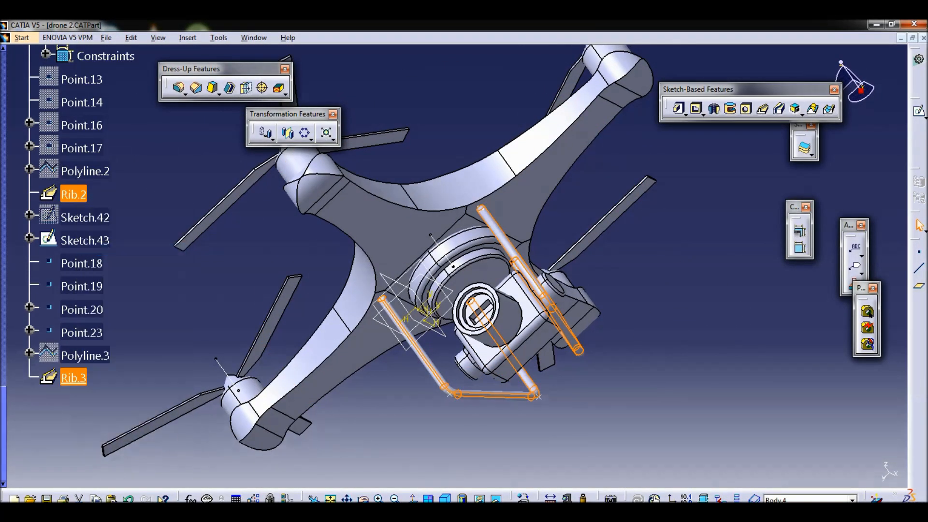
left_click(748, 450)
Look through the feature tree from the camera features back to the main body features.
middle_click_drag(419, 157, 401, 295)
scroll(87, 290, "up", 4)
scroll(93, 210, "up", 13)
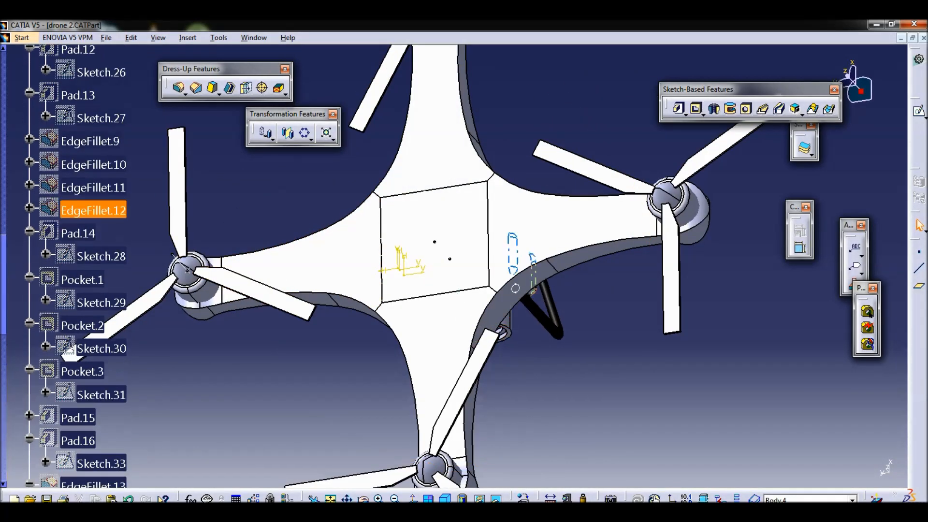
left_click(395, 499)
left_click(78, 322)
scroll(78, 291, "down", 1, "ctrl")
scroll(78, 290, "down", 6)
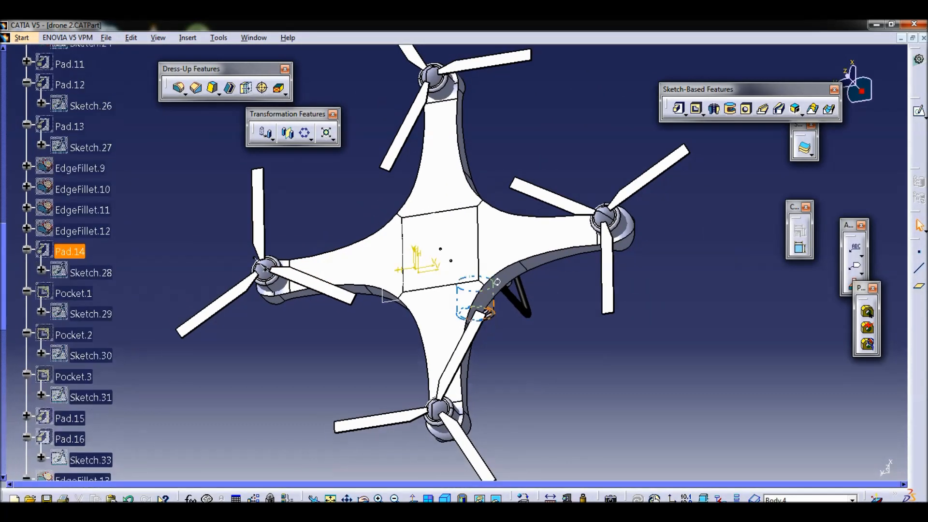
scroll(78, 290, "up", 13)
scroll(78, 299, "down", 20)
scroll(73, 298, "up", 1)
left_click(73, 298)
scroll(77, 357, "up", 20)
Set the fill color of the patterned arms, CircPattern.1, to white.
right_click(92, 360)
left_click(127, 168)
left_click(630, 202)
left_click(597, 415)
left_click(748, 449)
Set the fill color of the mirrored arm, Mirror.1, to white.
middle_click_drag(522, 402, 571, 346)
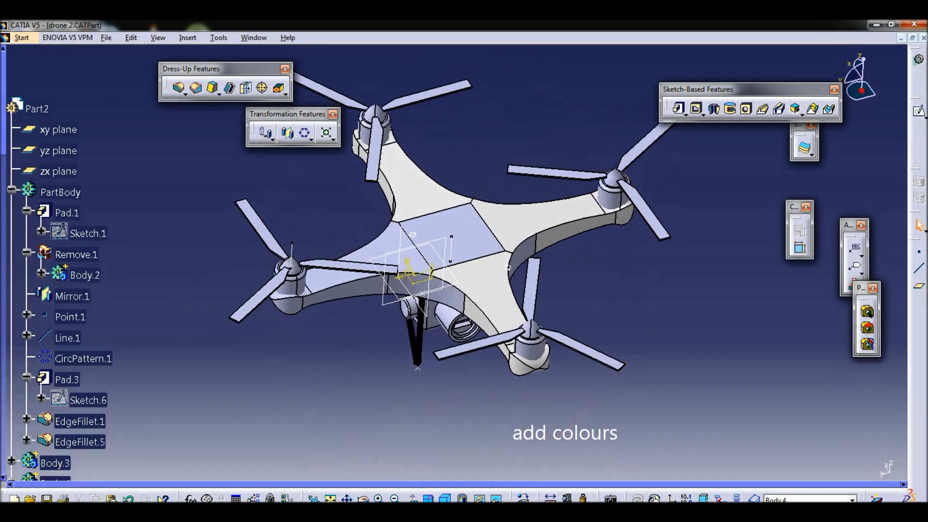
right_click(67, 298)
left_click(99, 107)
left_click(630, 202)
left_click(597, 416)
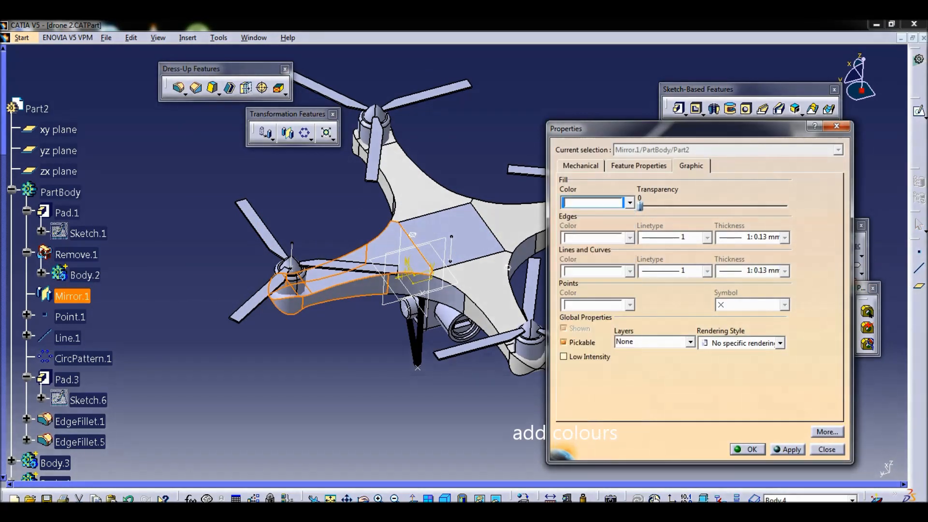
left_click(748, 448)
Set the fill color of the central body pad, Pad.3, to white.
right_click(70, 382)
left_click(101, 191)
left_click(630, 202)
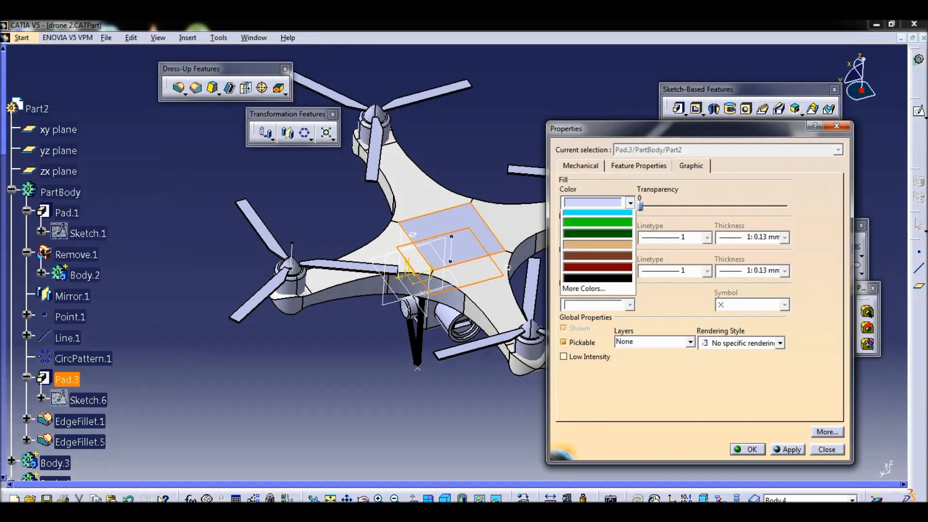
left_click(597, 415)
left_click(748, 449)
scroll(53, 384, "down", 2)
Set the fill color of the main body's edge fillets, EdgeFillet.1 and EdgeFillet.5, to white.
right_click(75, 378)
left_click(103, 184)
left_click(748, 449)
scroll(53, 332, "down", 2)
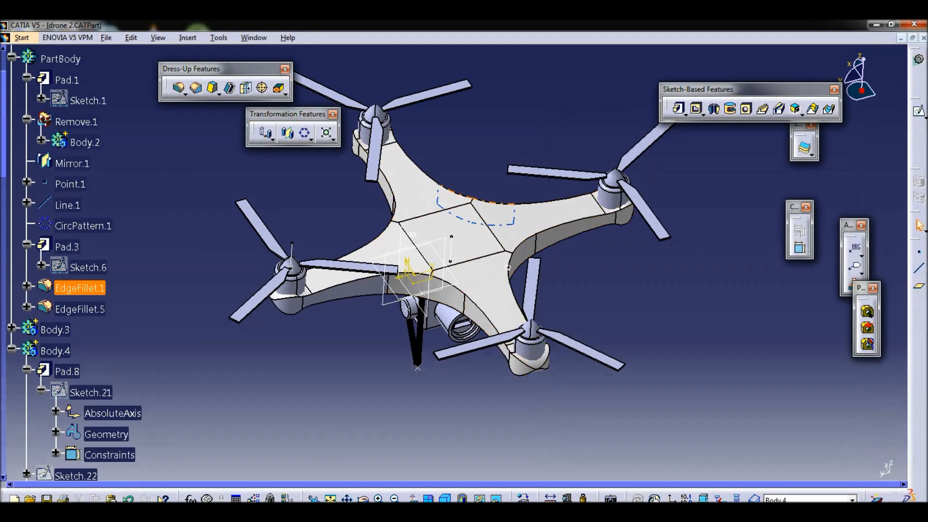
right_click(57, 352)
left_click(87, 162)
left_click(748, 449)
Expand Body.3 and set the fill color of its motor housing, Pad.6, to light brown.
middle_click_drag(624, 334, 497, 269)
scroll(73, 285, "down", 3)
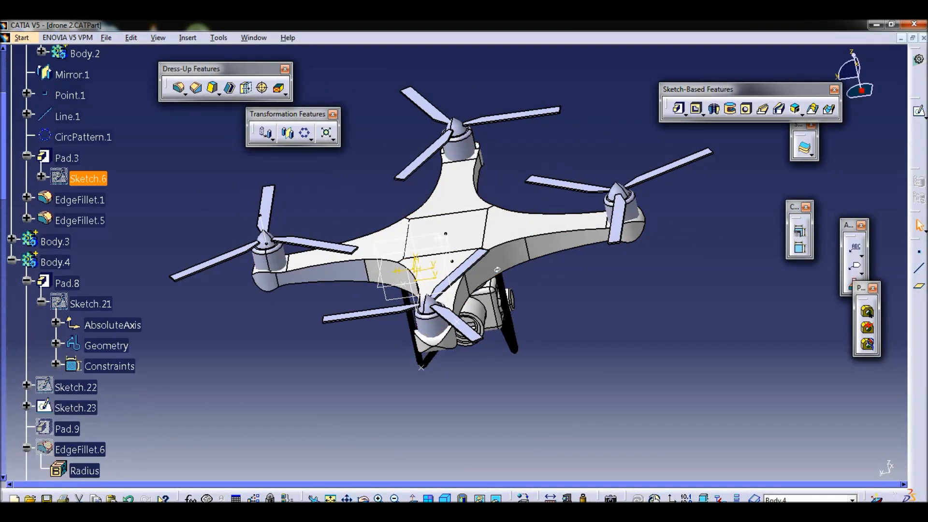
left_click(11, 231)
right_click(67, 253)
left_click(87, 305)
left_click(629, 202)
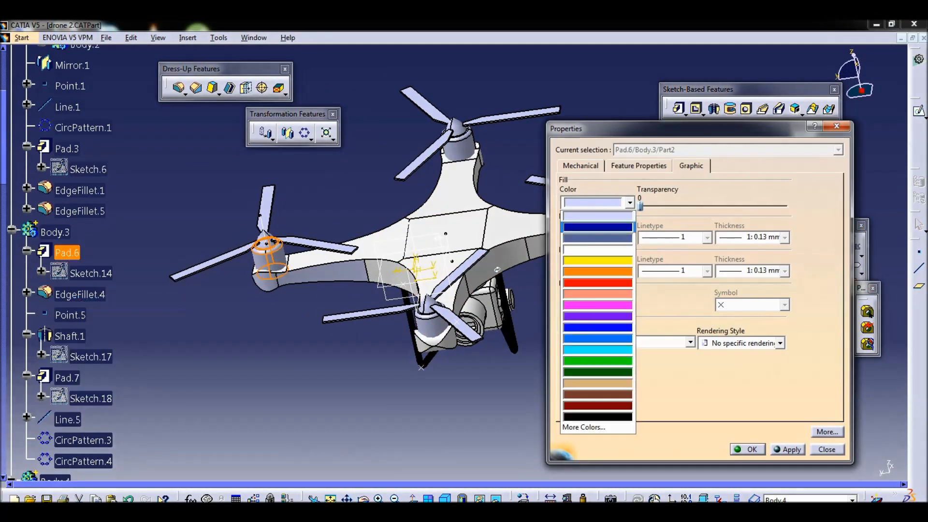
left_click(598, 383)
left_click(748, 450)
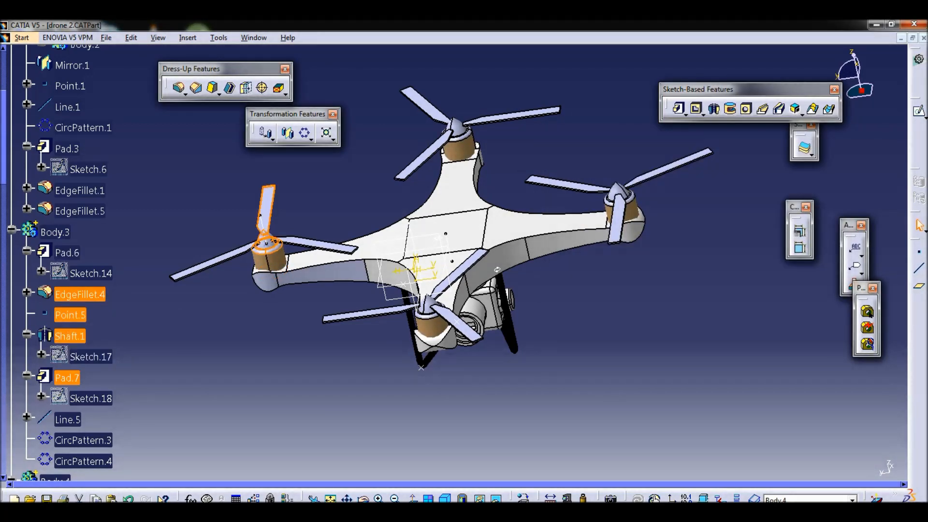
Set the fill color of the propeller patterns, CircPattern.3 and CircPattern.4, to black.
right_click(80, 442)
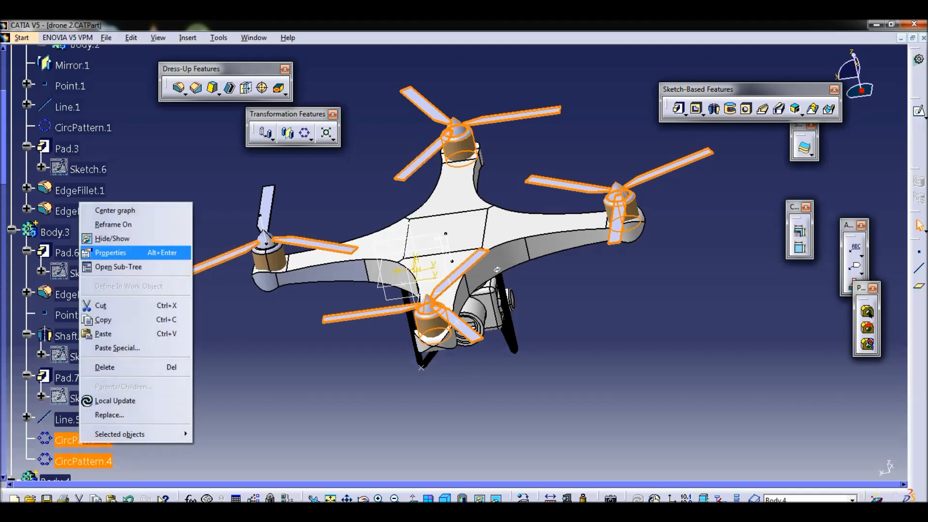
left_click(104, 253)
left_click(629, 202)
left_click(580, 217)
left_click(748, 450)
Set the fill color of the original propeller blade, Pad.7, to black.
right_click(67, 378)
left_click(97, 181)
left_click(630, 203)
left_click(580, 218)
left_click(748, 450)
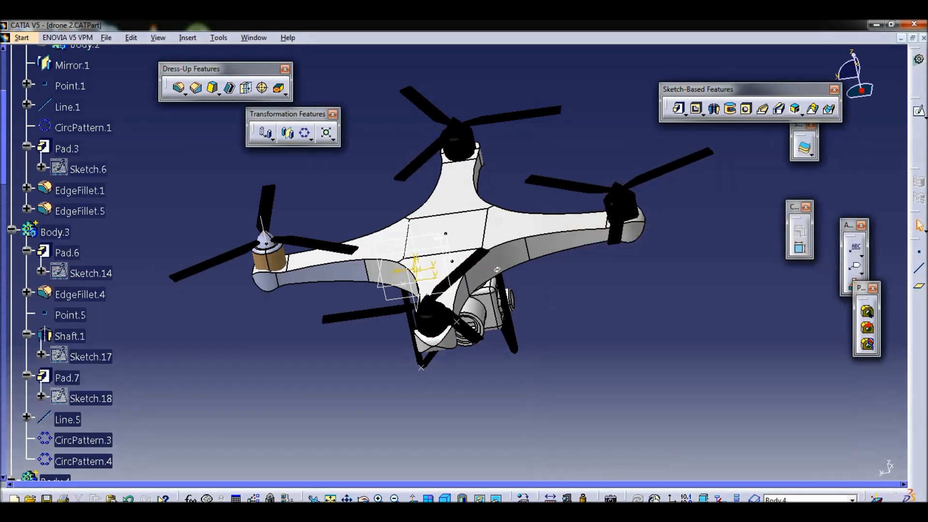